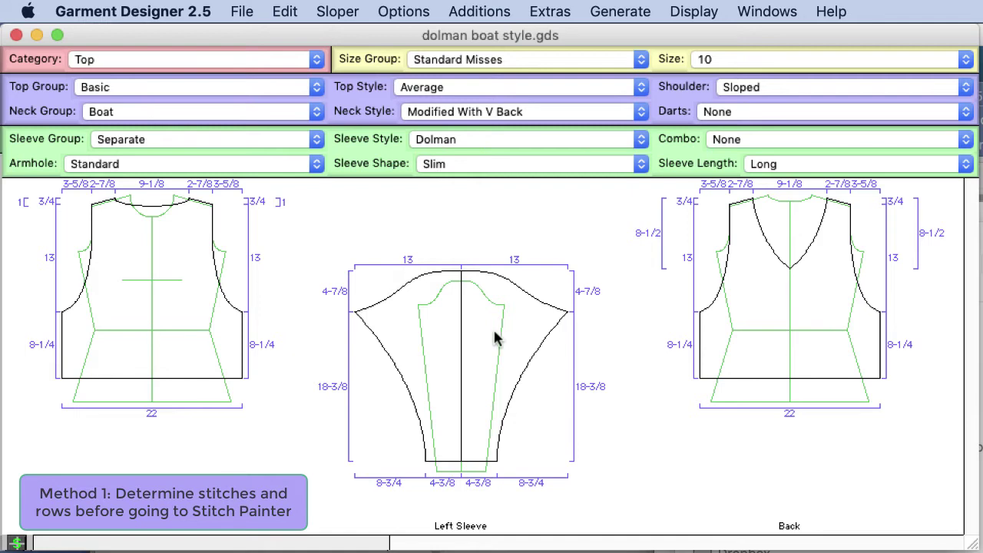
# Step: Confirm a per-inch gauge of 5 units wide by 7 units tall
pyautogui.click(399, 10)
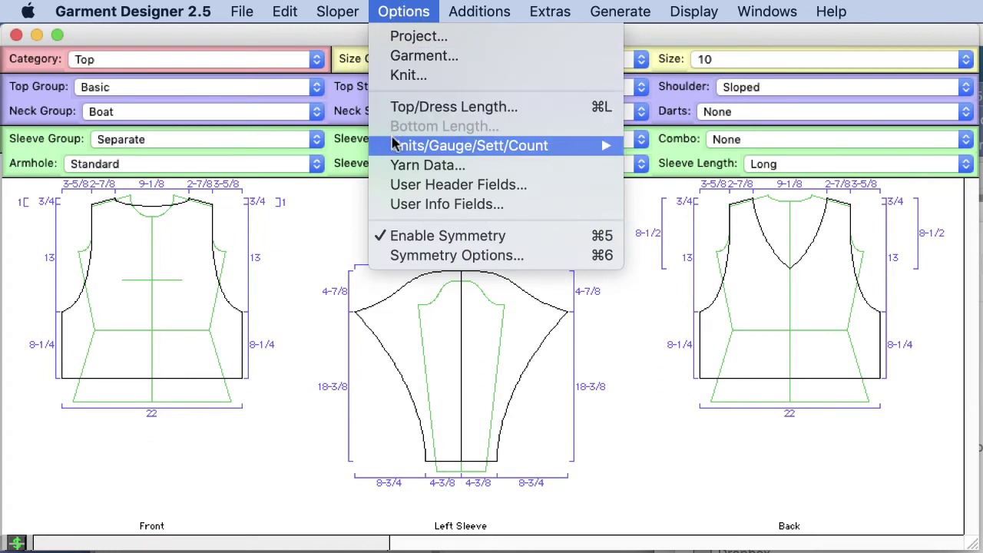
pyautogui.moveTo(595, 147)
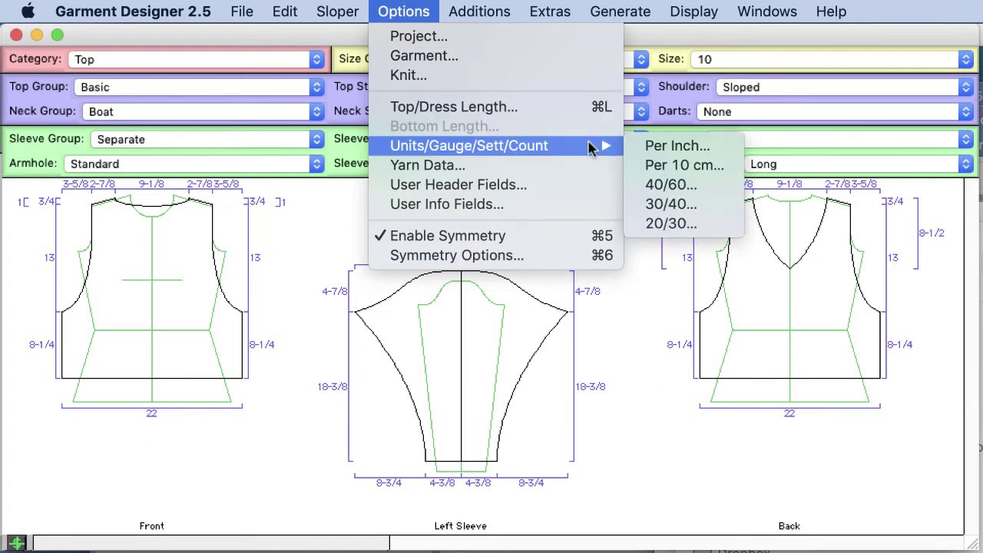
pyautogui.click(655, 146)
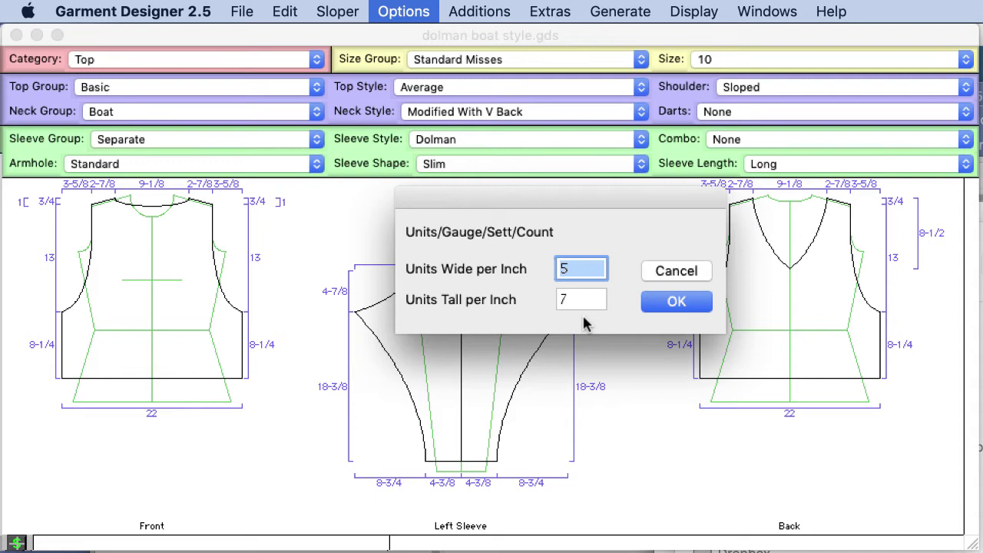
pyautogui.click(694, 306)
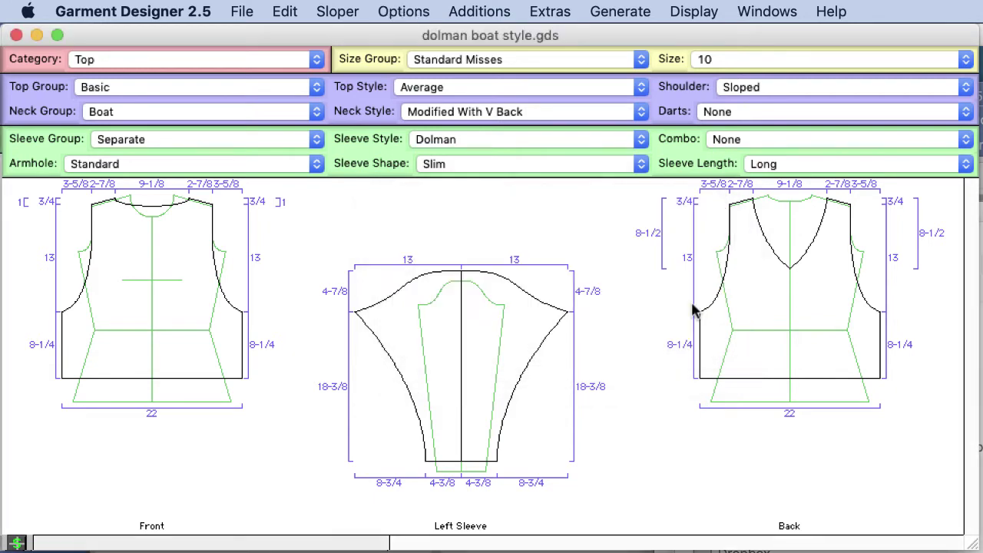
# Step: Generate pixel-per-stitch graphics for Front, L. Sleeve and Back, and select the Front piece
pyautogui.click(623, 8)
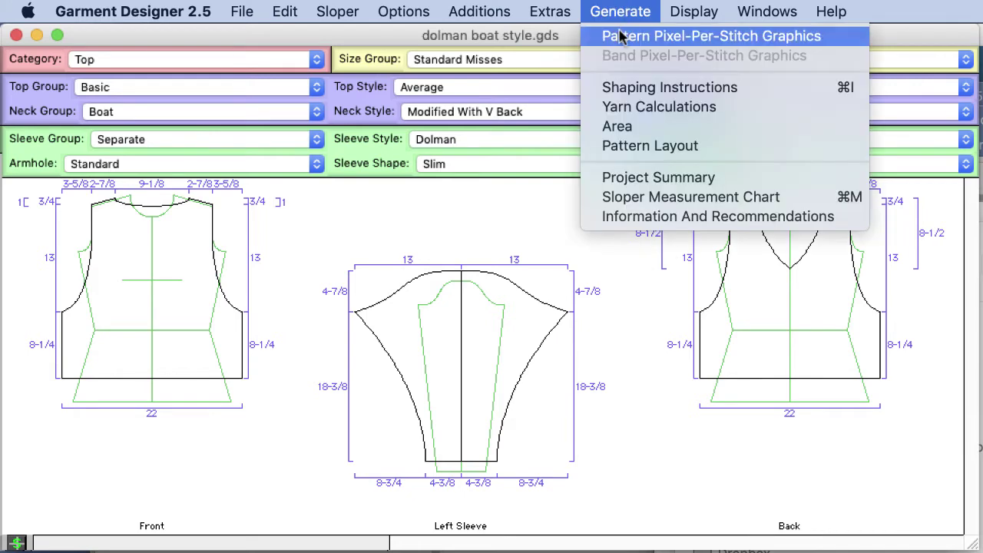
pyautogui.click(621, 37)
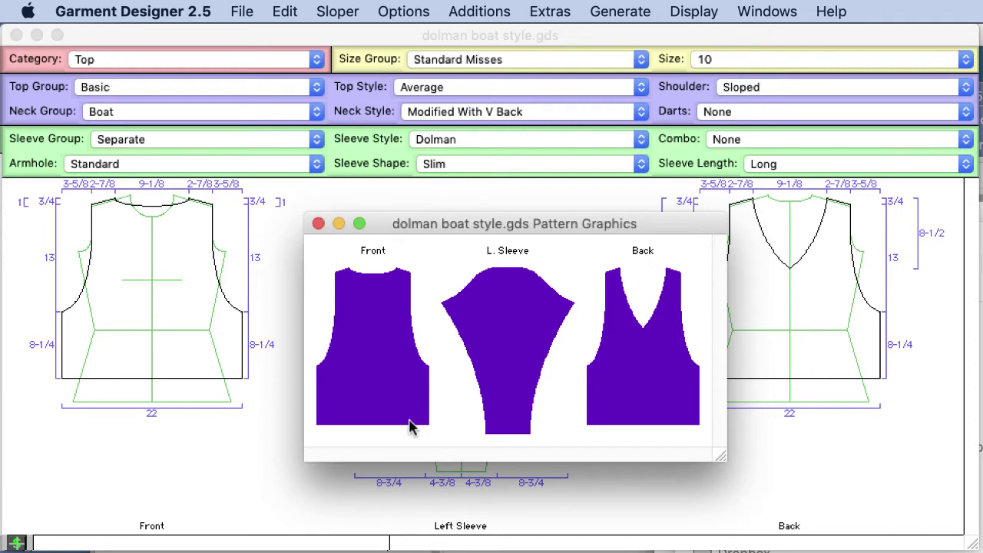
pyautogui.click(382, 392)
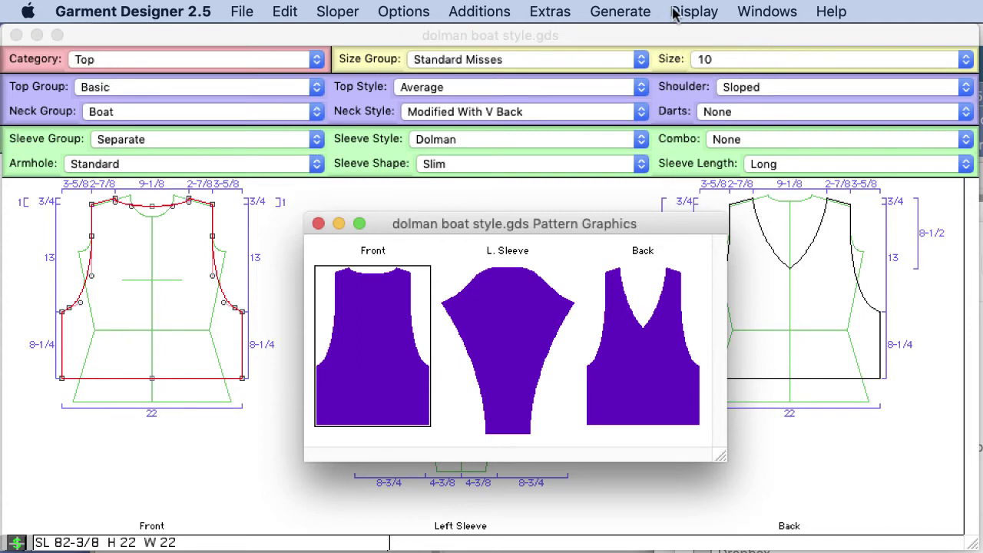
# Step: Generate the Front piece's shaping instructions
pyautogui.click(628, 7)
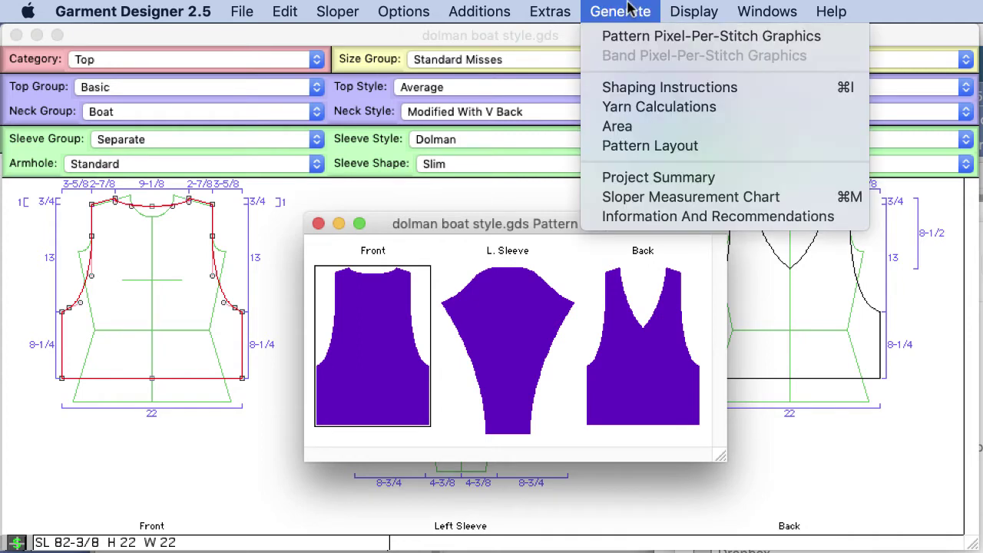
pyautogui.click(635, 94)
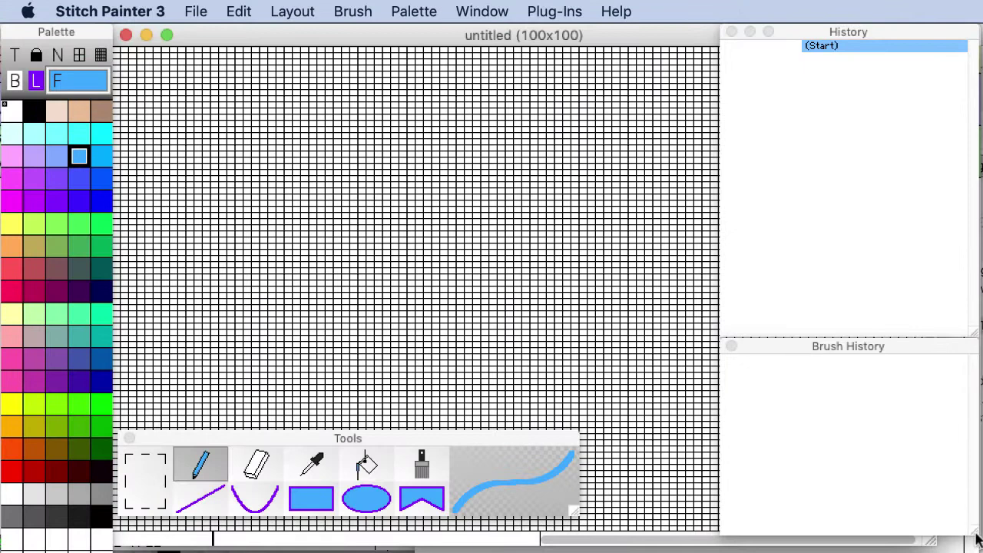
# Step: Resize the blank chart to 110 wide by 155 high and choose purple as the fill colour
pyautogui.moveTo(974, 536); pyautogui.dragTo(974, 552)
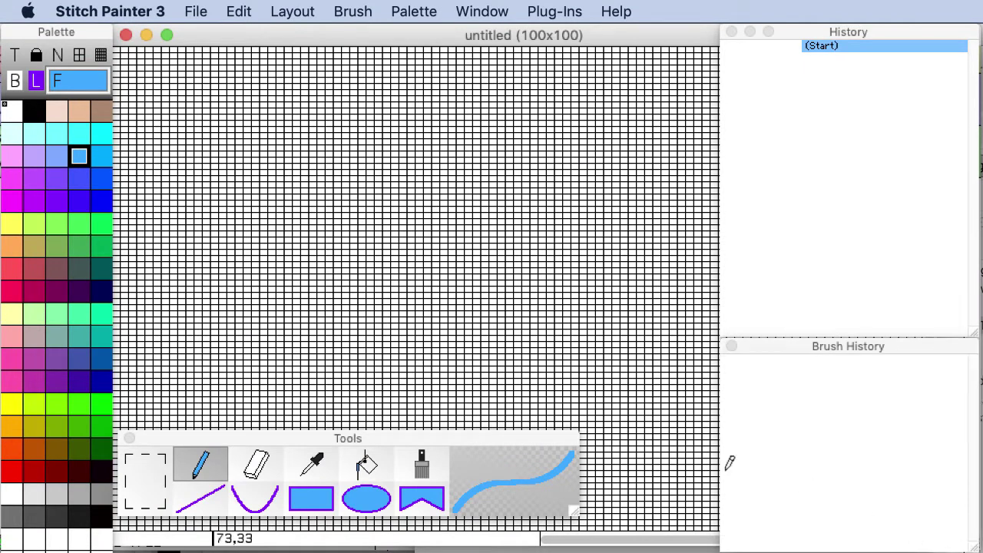
pyautogui.click(189, 10)
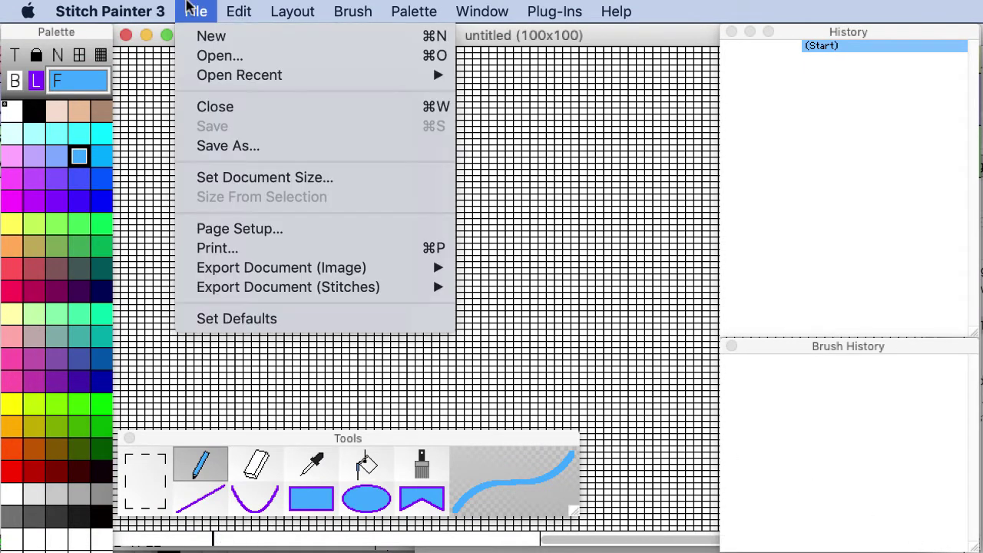
pyautogui.click(215, 175)
pyautogui.moveTo(952, 361); pyautogui.dragTo(448, 195)
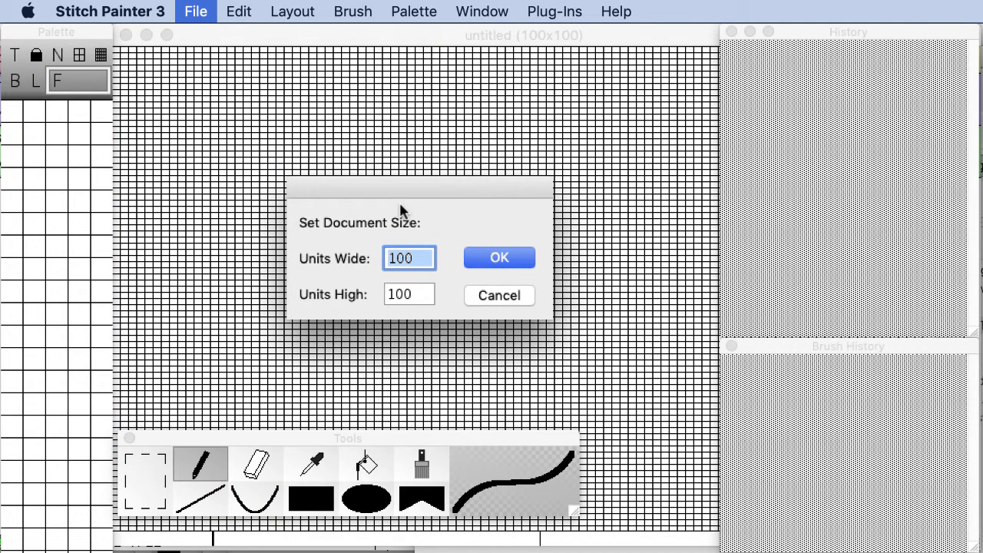
pyautogui.write('110')
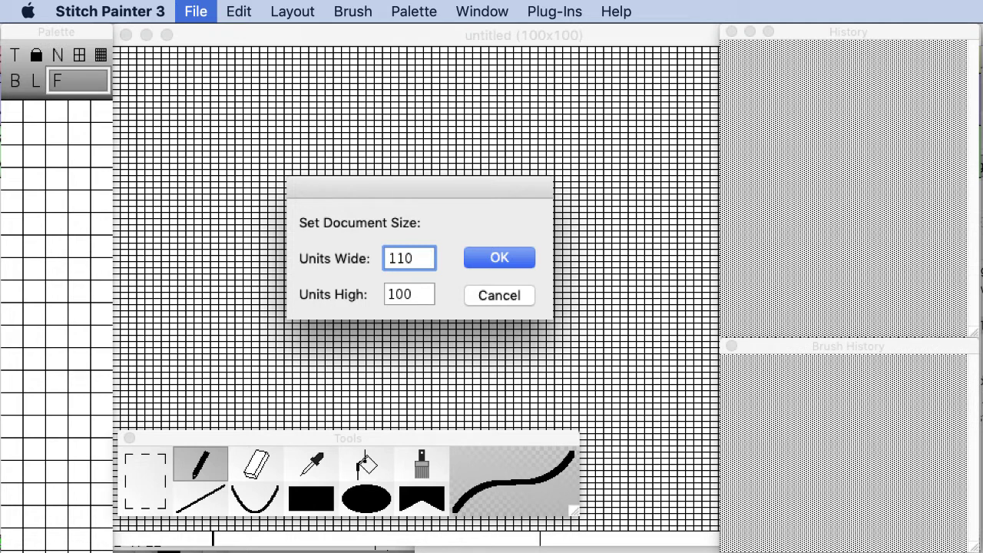
pyautogui.press('Tab')
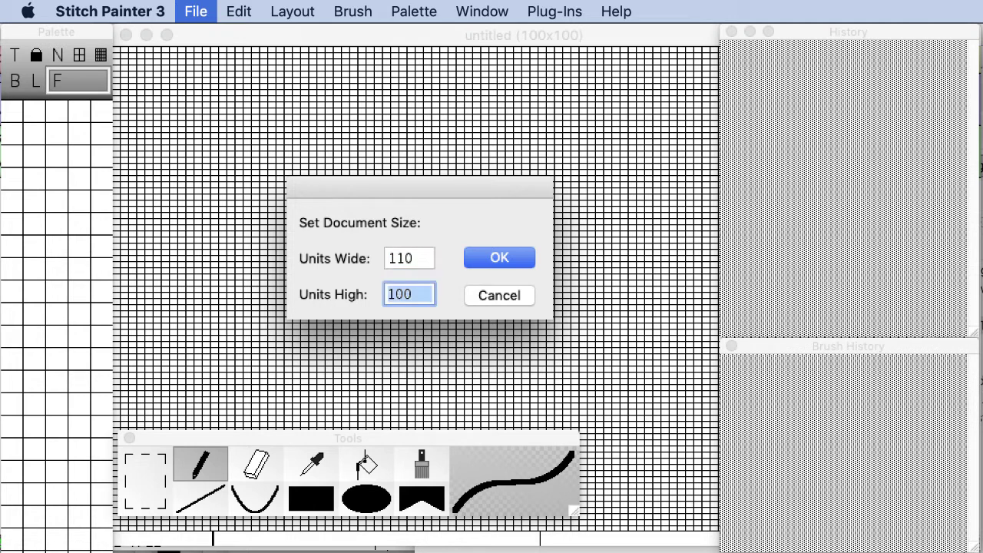
pyautogui.write('155')
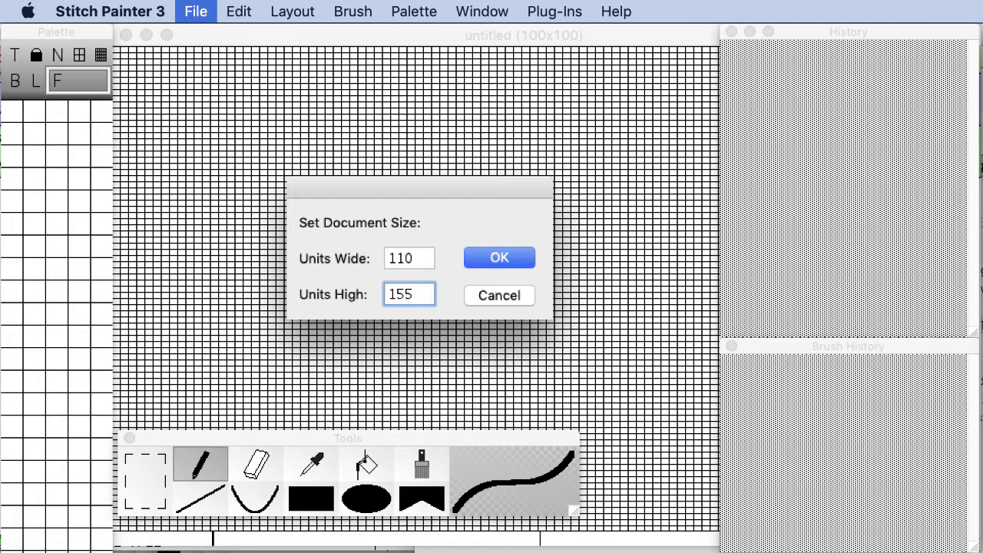
pyautogui.click(500, 259)
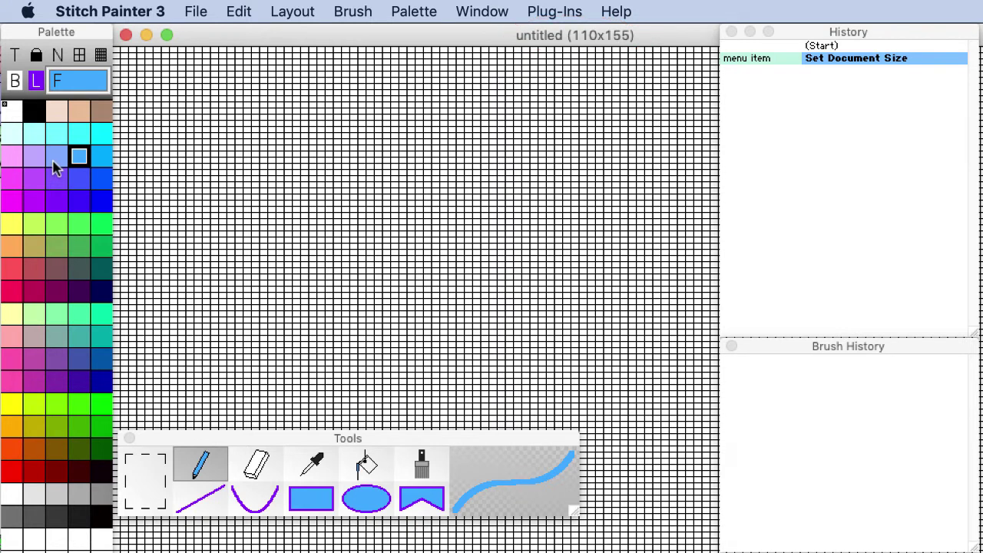
pyautogui.click(34, 178)
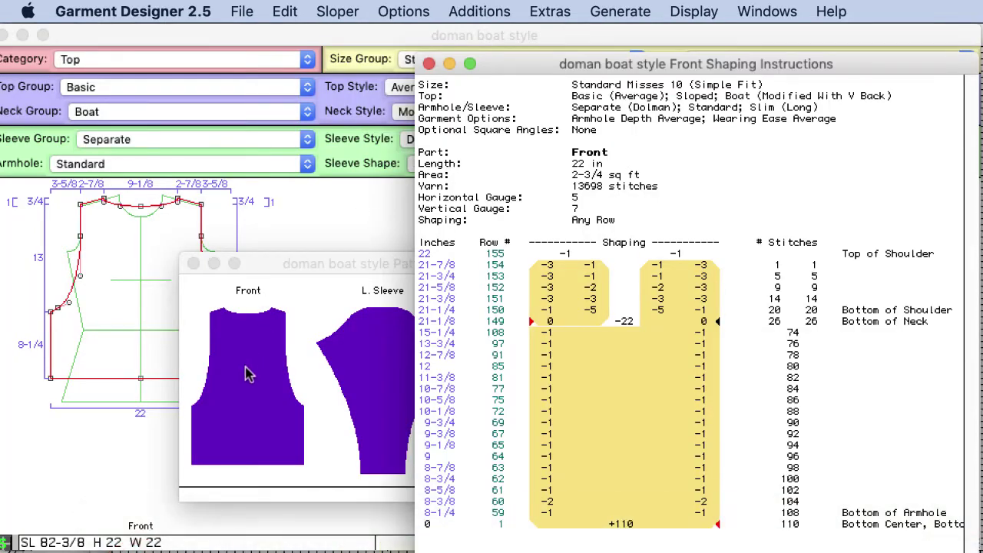
# Step: Copy the Front piece graphic from the Pattern Graphics window
pyautogui.click(250, 373)
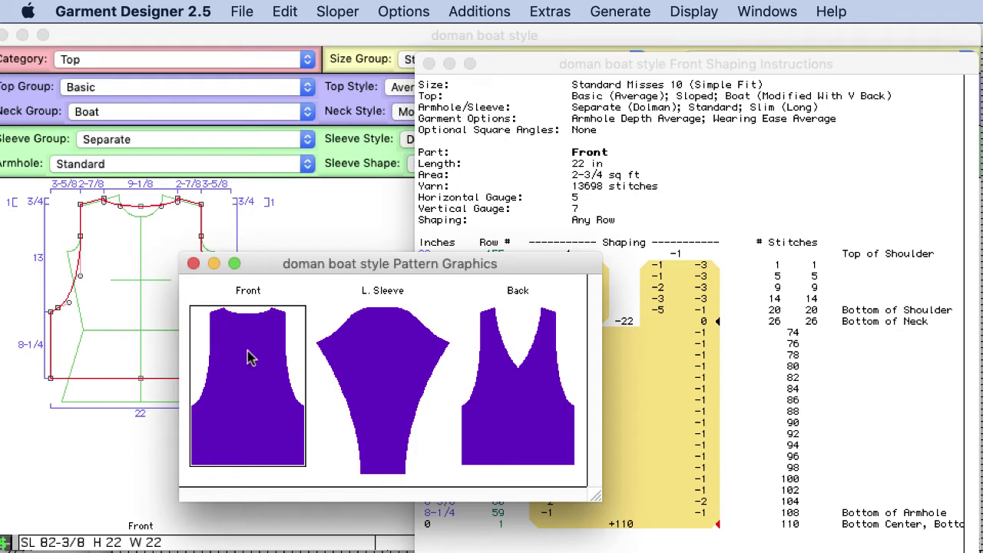
pyautogui.click(283, 9)
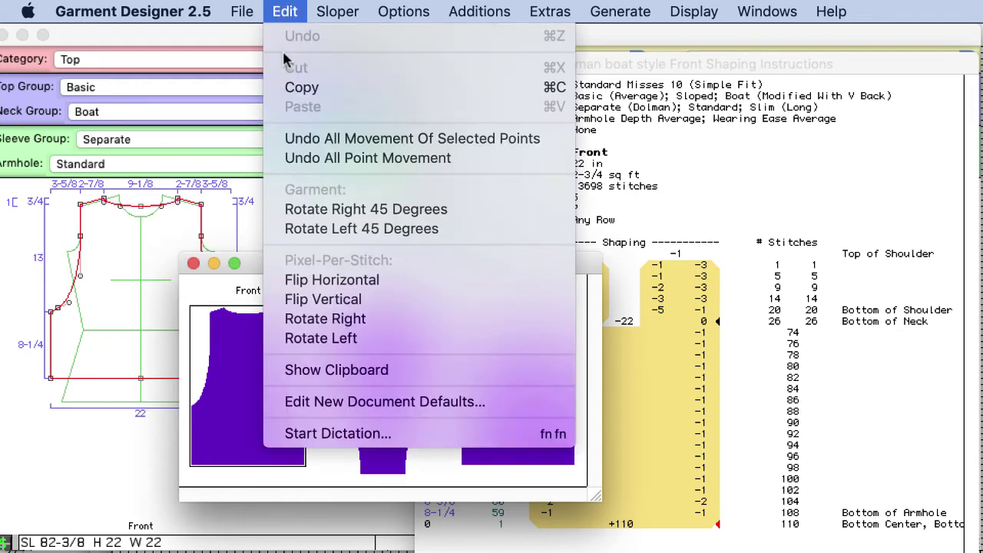
pyautogui.click(292, 88)
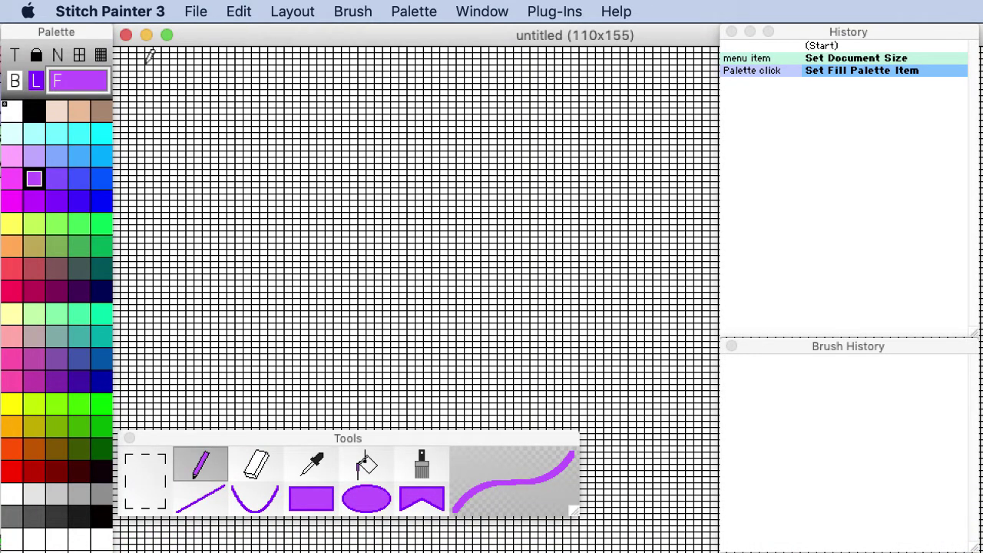
# Step: Paste the Front silhouette over the whole 110x155 chart as purple stitches, accepting monochrome rendering
pyautogui.doubleClick(154, 478)
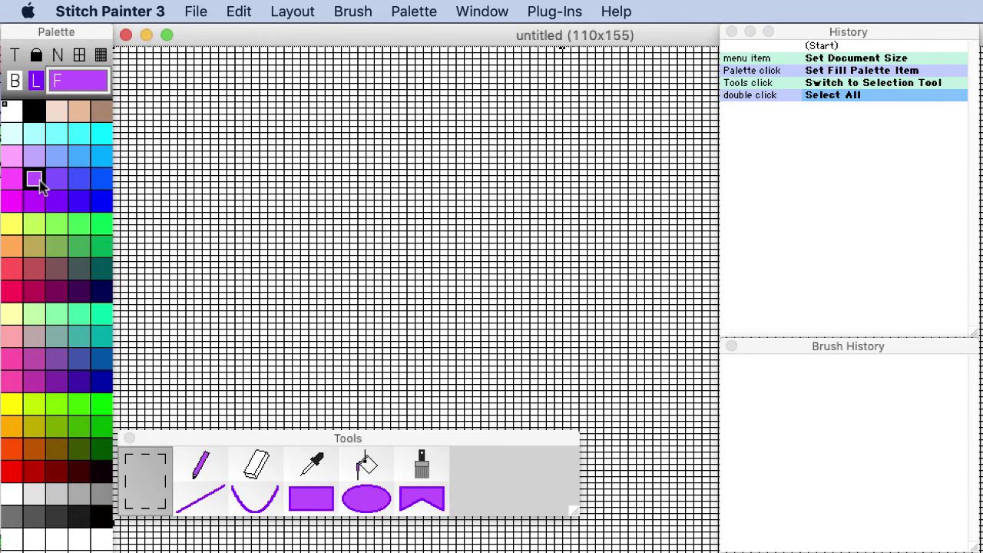
pyautogui.click(247, 10)
pyautogui.click(250, 7)
pyautogui.click(250, 7)
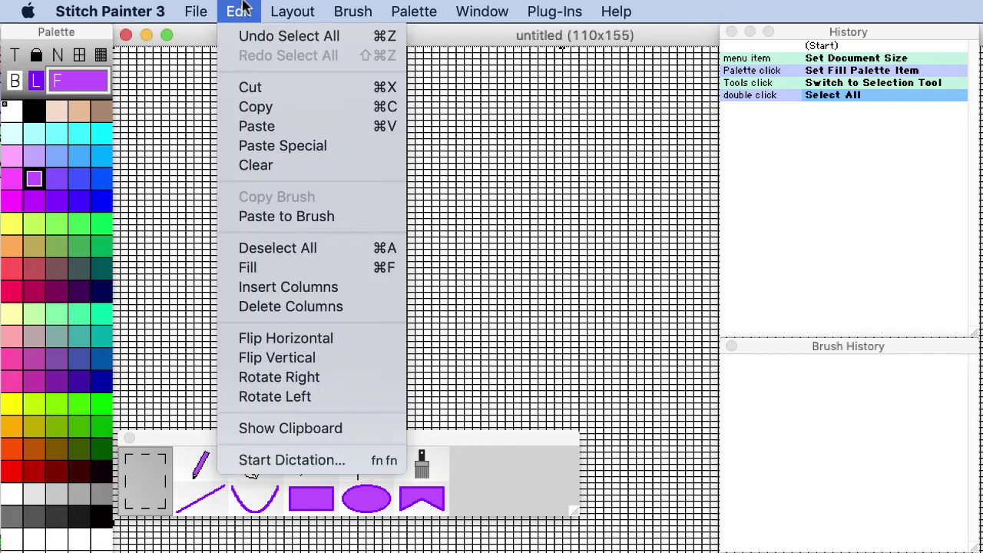
pyautogui.click(265, 126)
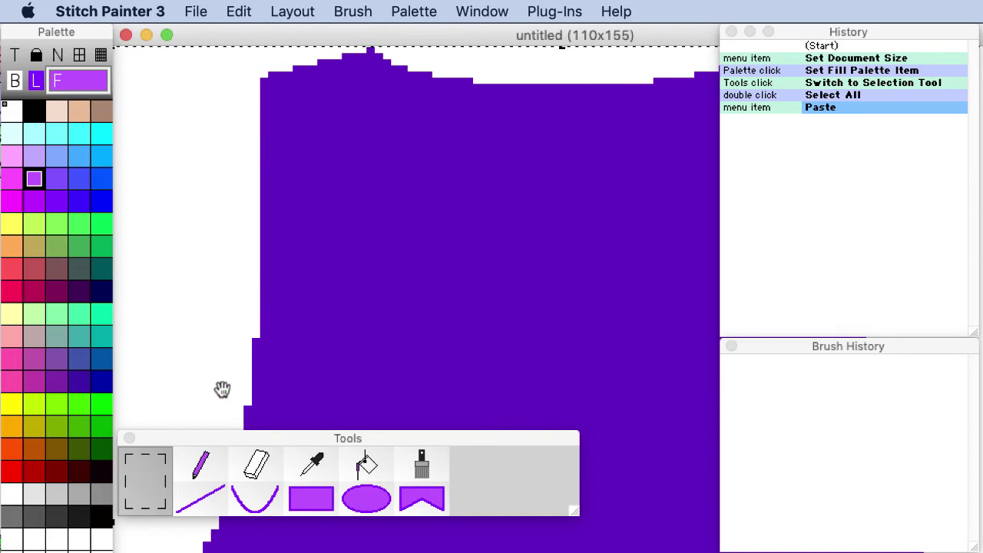
pyautogui.click(201, 465)
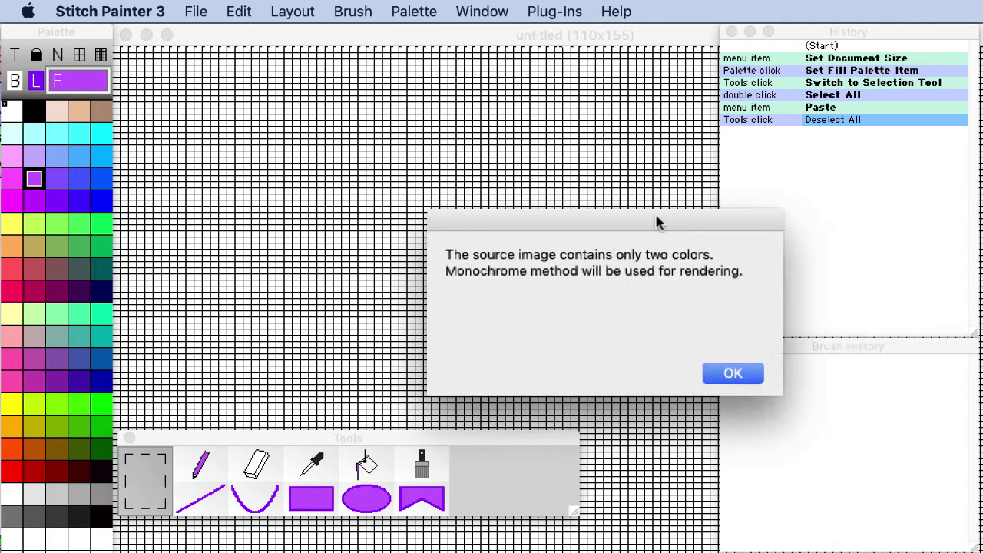
pyautogui.click(726, 374)
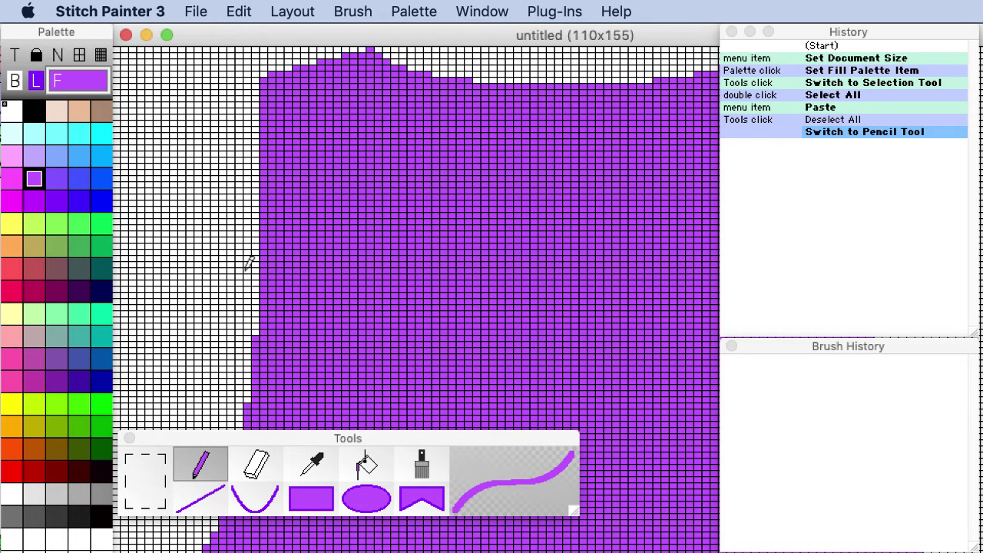
pyautogui.press('super+minus')
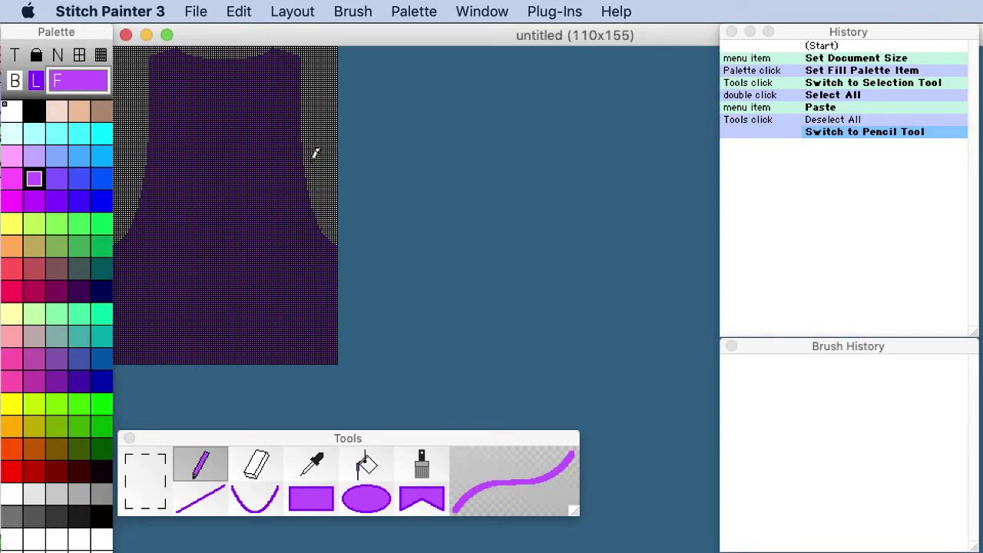
pyautogui.press('super+equal')
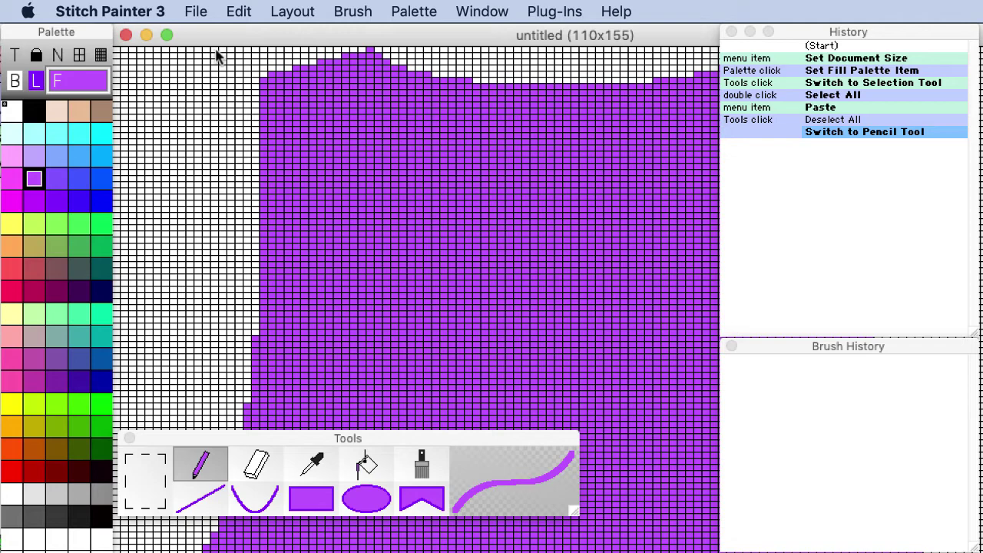
# Step: Start a new 100x100 chart and copy the L. Sleeve graphic from Garment Designer
pyautogui.click(196, 12)
pyautogui.click(211, 37)
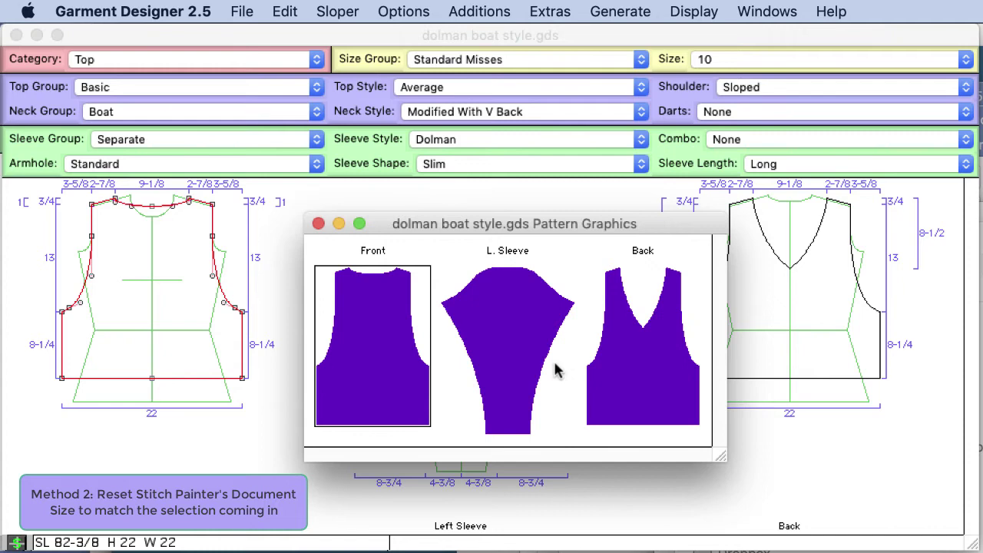
pyautogui.click(517, 347)
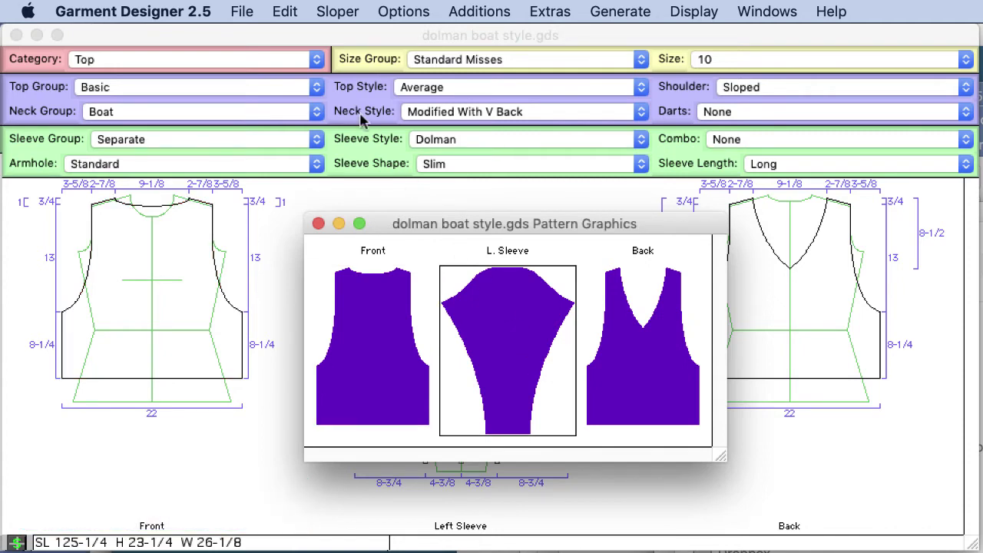
pyautogui.click(285, 11)
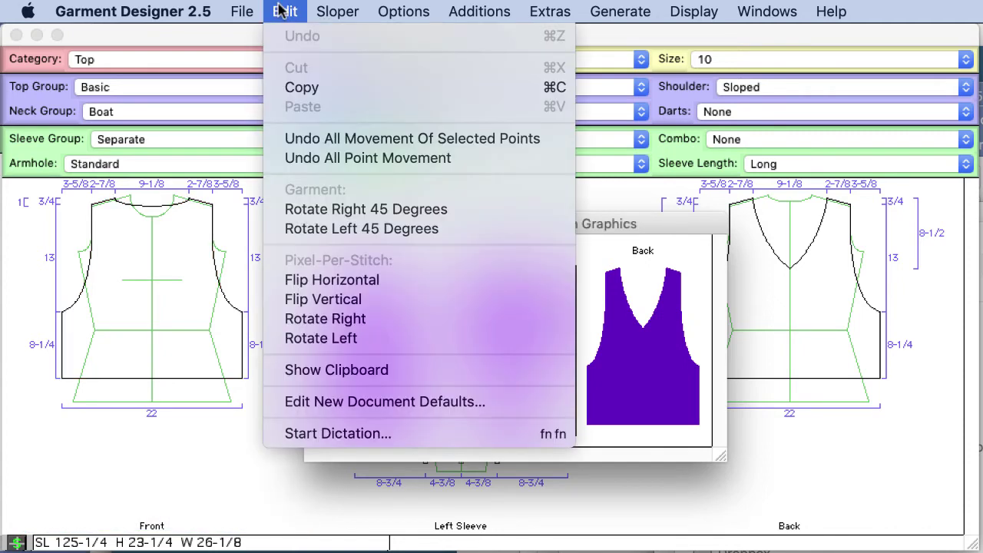
pyautogui.click(300, 88)
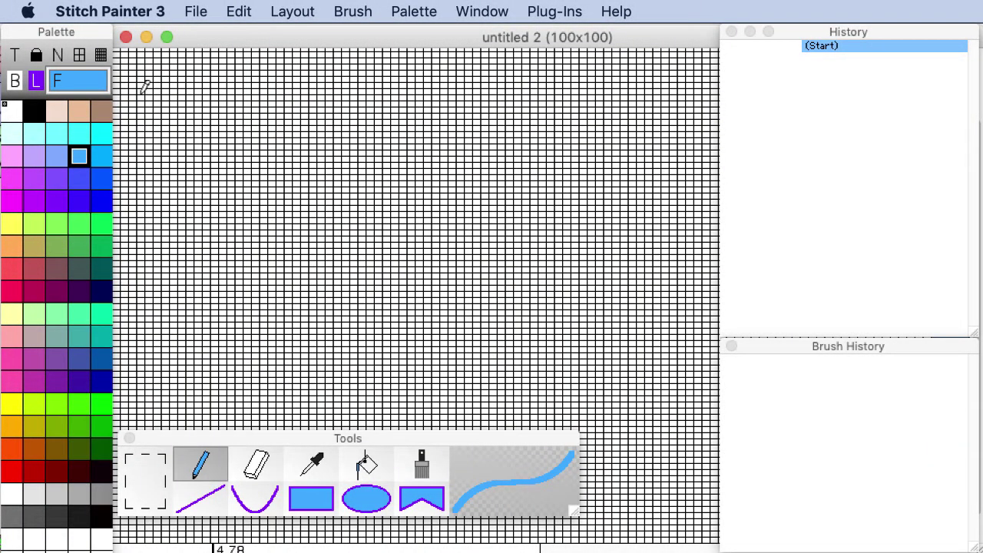
# Step: Choose orange as fill and Paste Special the sleeve shape at the chart's top-left corner
pyautogui.moveTo(219, 41); pyautogui.dragTo(226, 42)
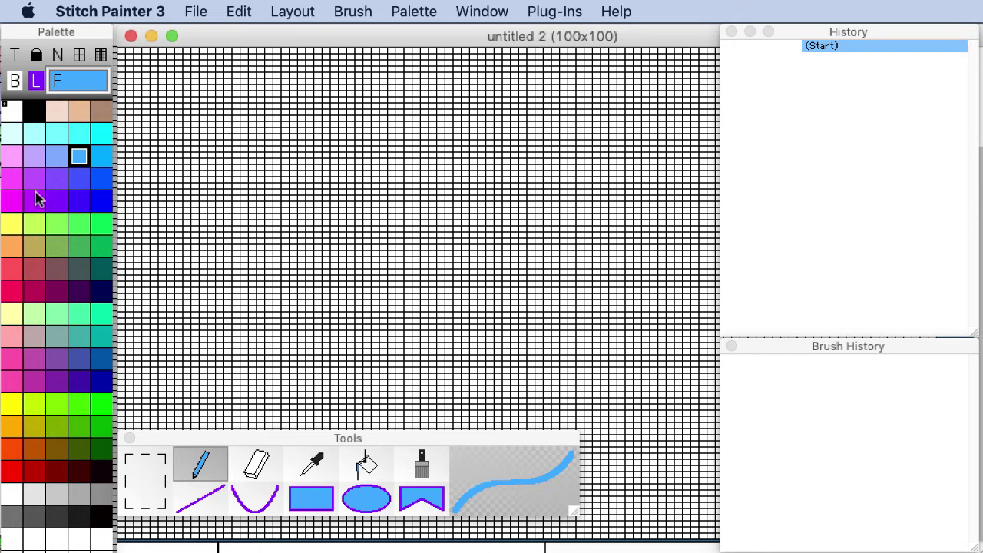
pyautogui.click(12, 246)
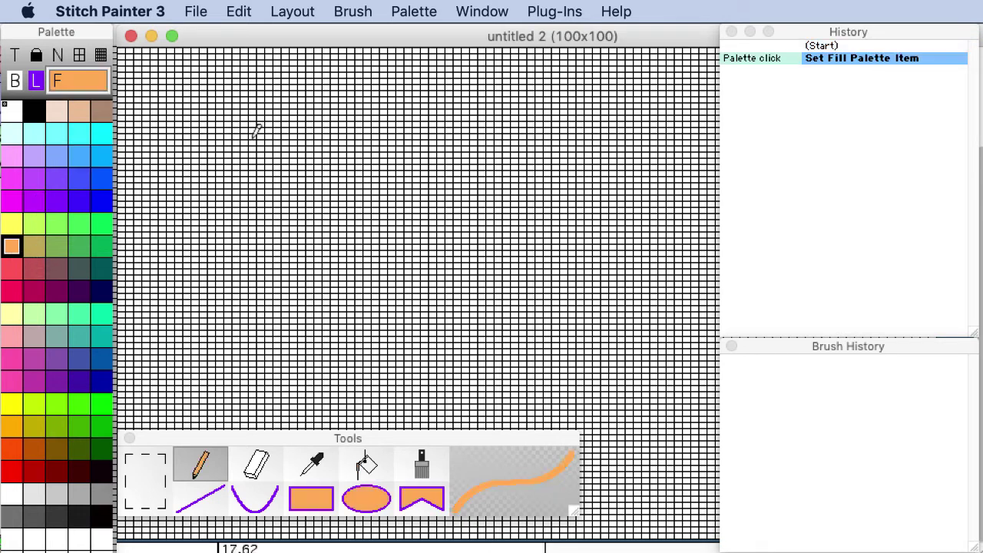
pyautogui.click(151, 477)
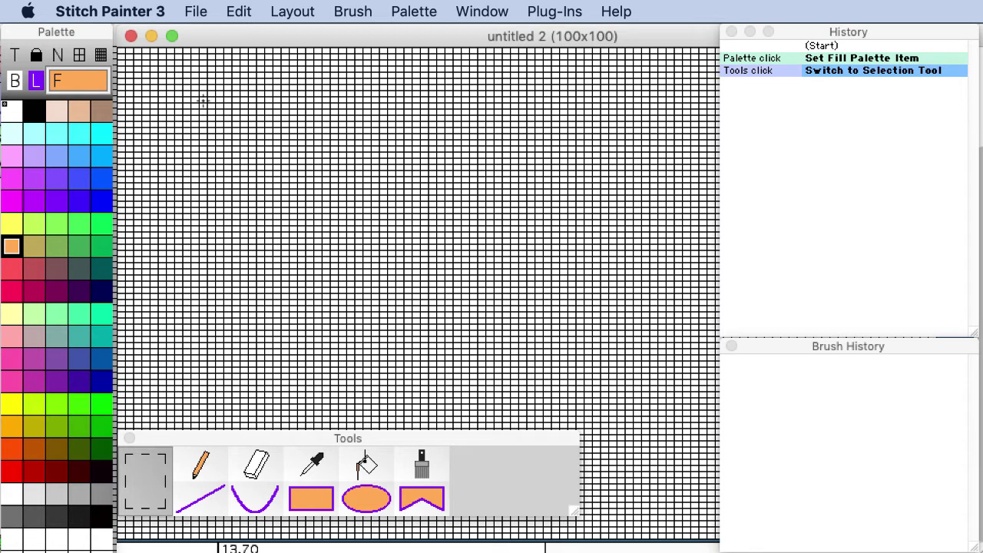
pyautogui.click(122, 51)
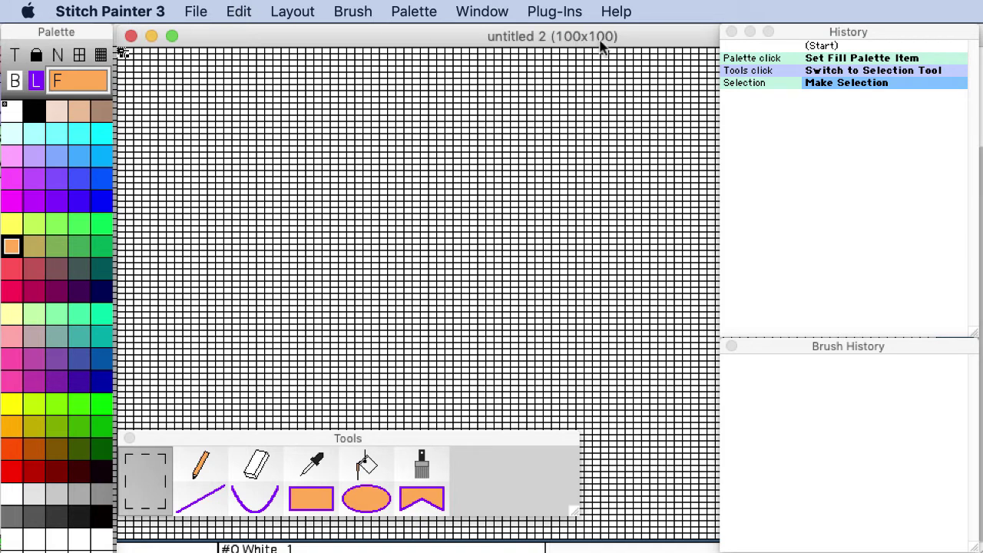
pyautogui.click(237, 10)
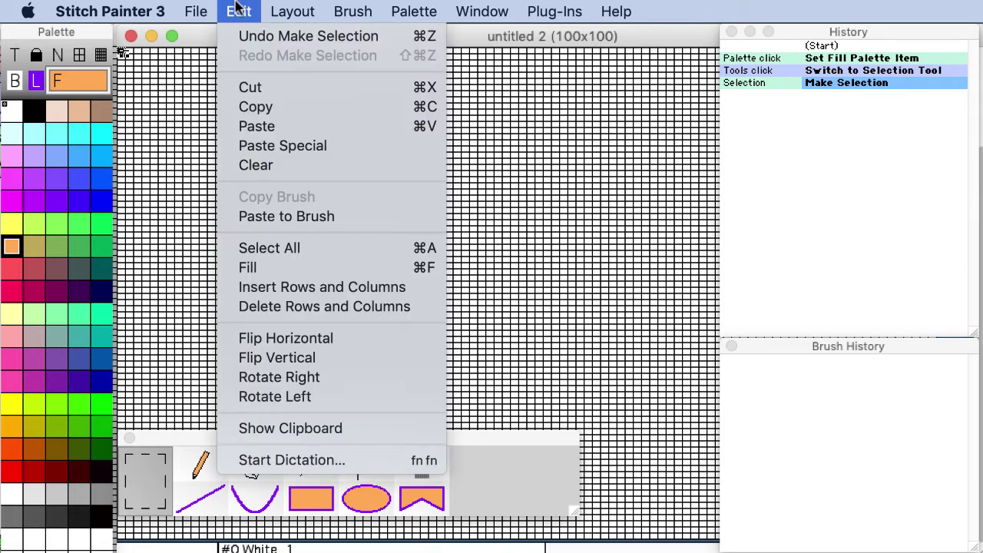
pyautogui.click(264, 152)
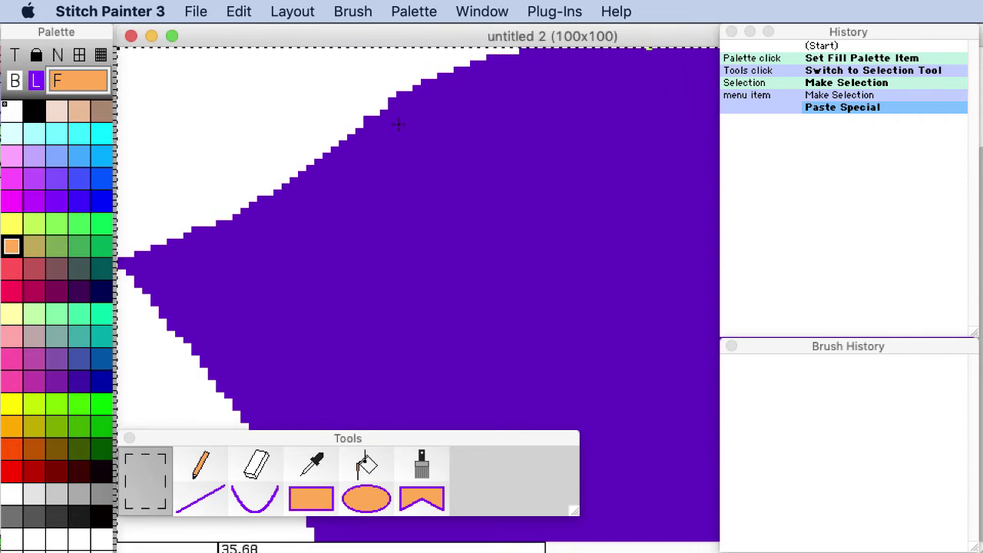
# Step: Size the chart to the pasted sleeve (130x163) and render it in orange monochrome stitches
pyautogui.click(194, 10)
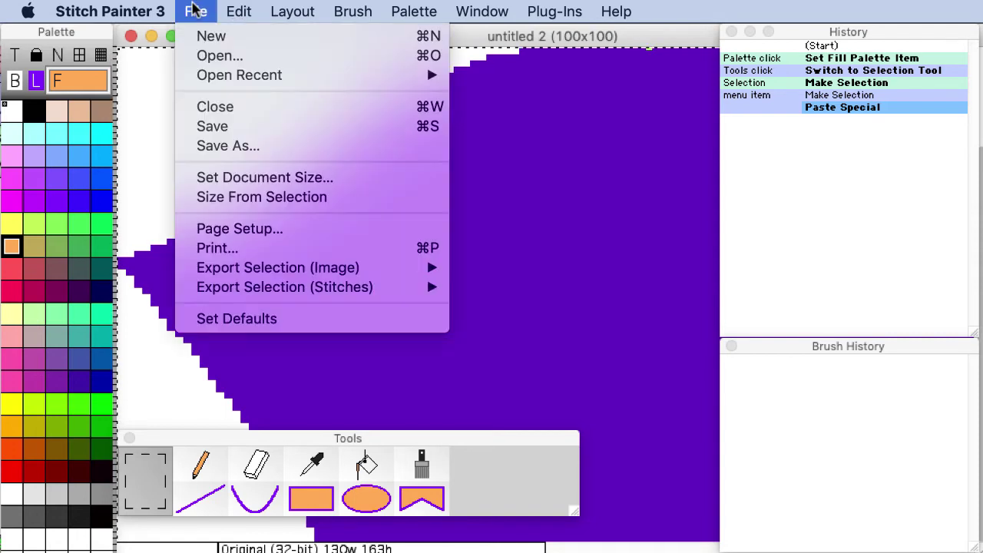
pyautogui.click(213, 198)
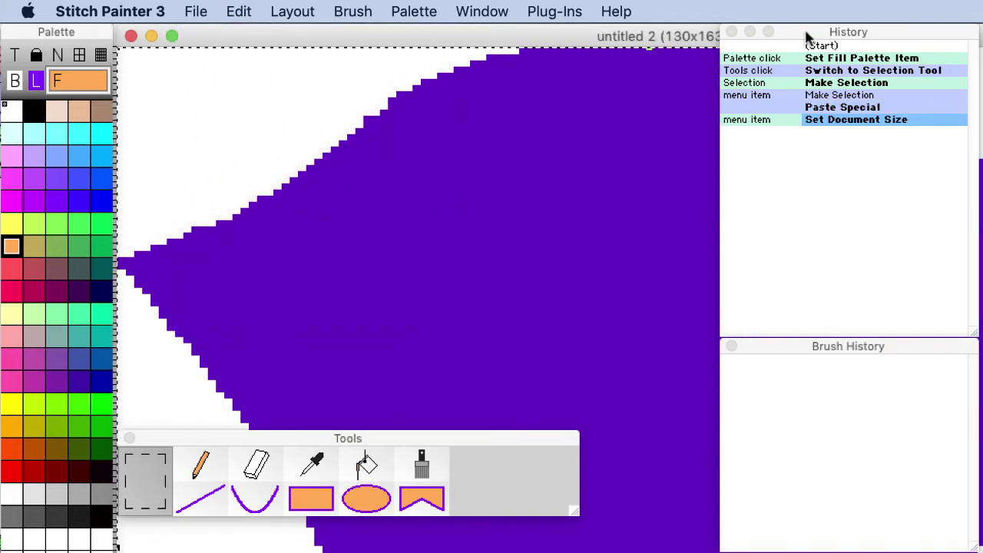
pyautogui.moveTo(799, 33); pyautogui.dragTo(849, 36)
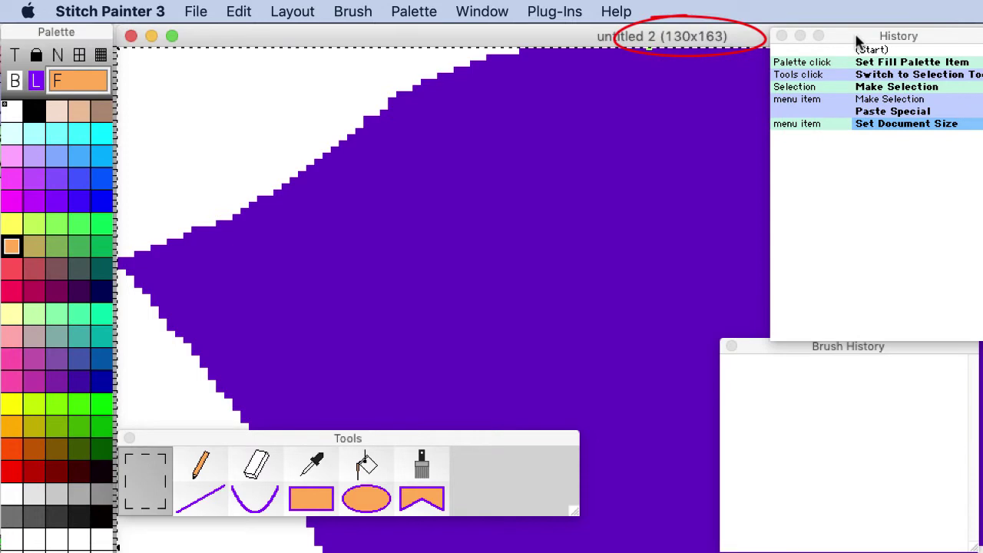
pyautogui.moveTo(858, 39); pyautogui.dragTo(813, 37)
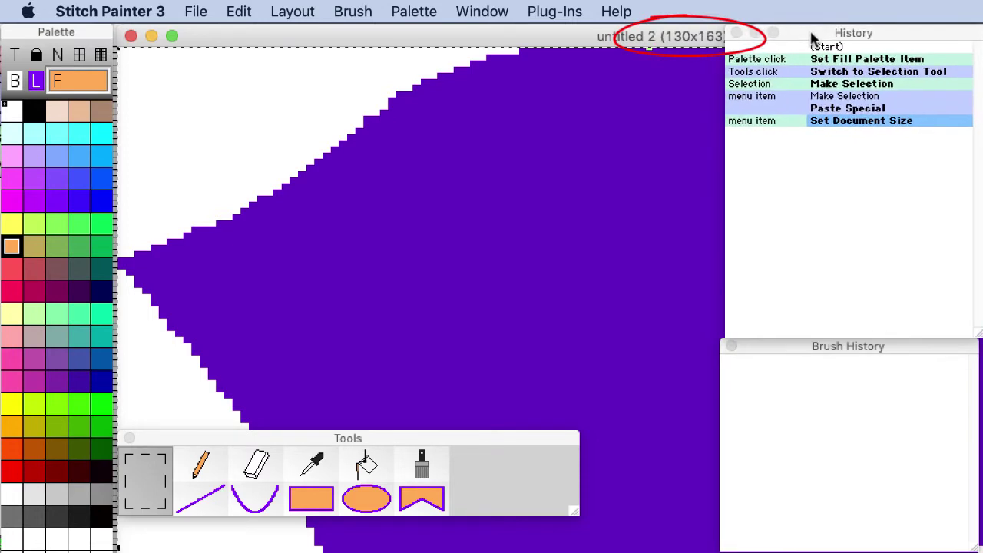
pyautogui.click(200, 464)
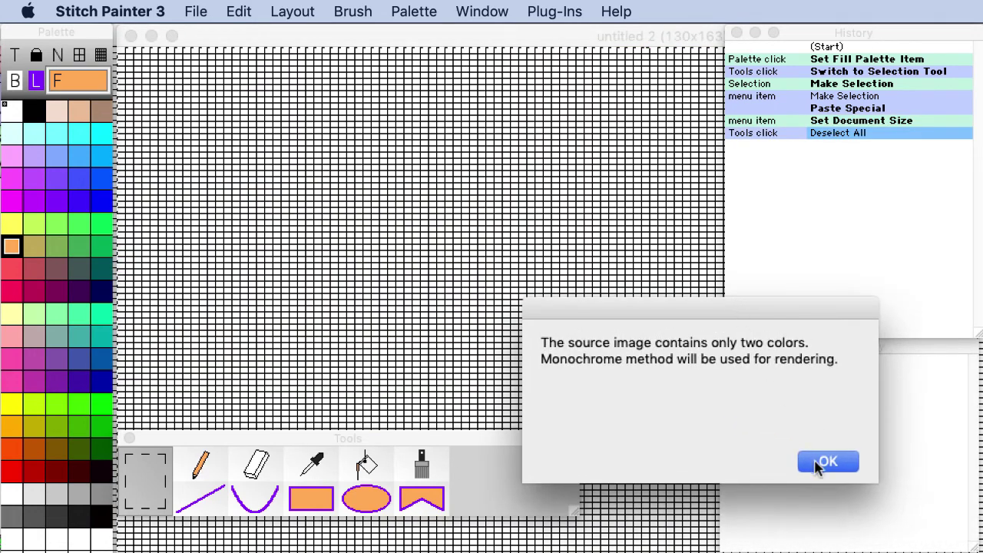
pyautogui.click(825, 461)
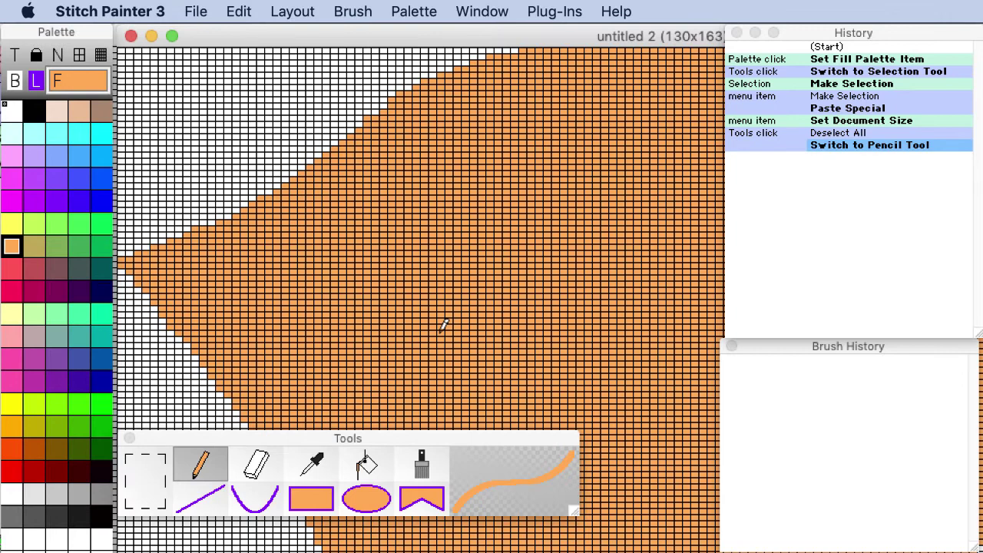
pyautogui.press('super+minus')
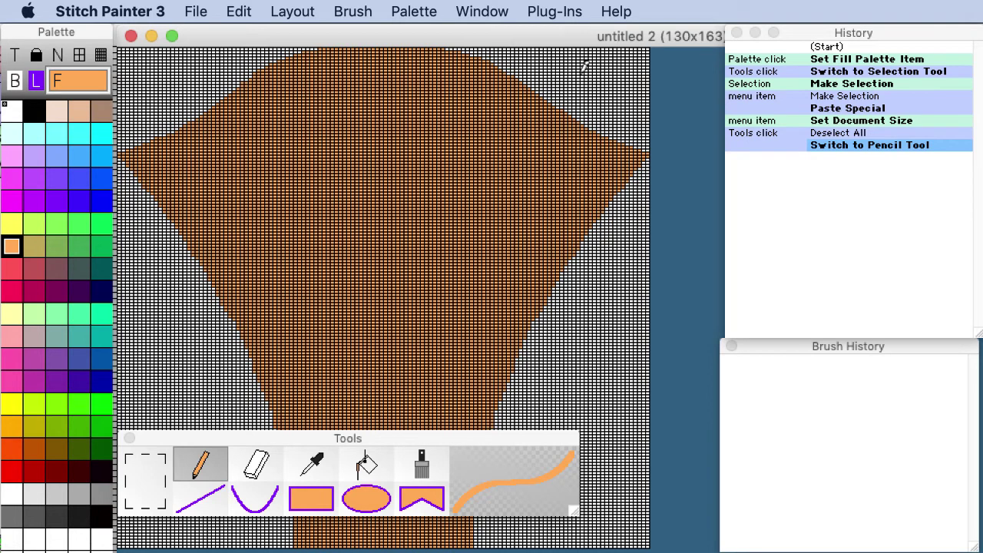
# Step: Return to the 110x155 front chart and set its white background colour to No Grid
pyautogui.click(507, 10)
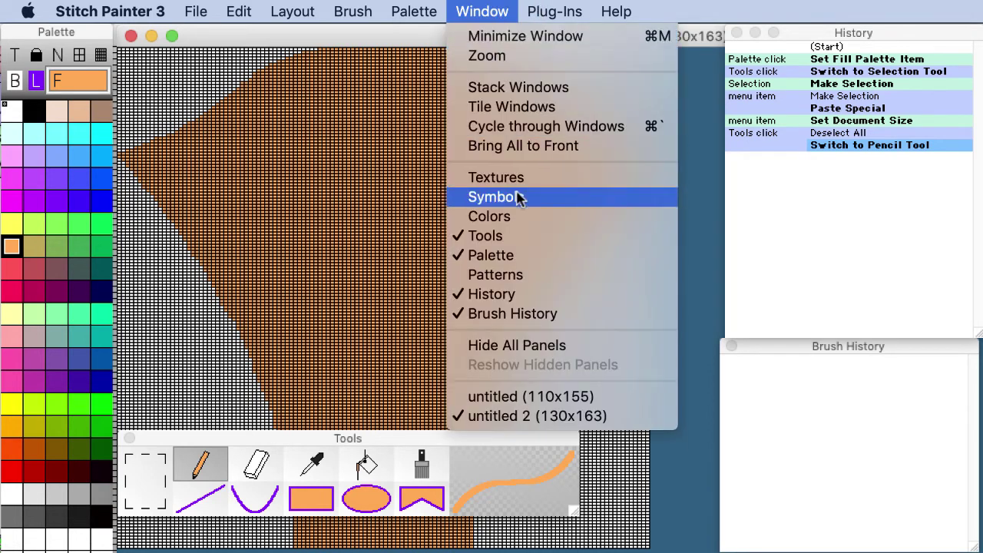
pyautogui.click(545, 396)
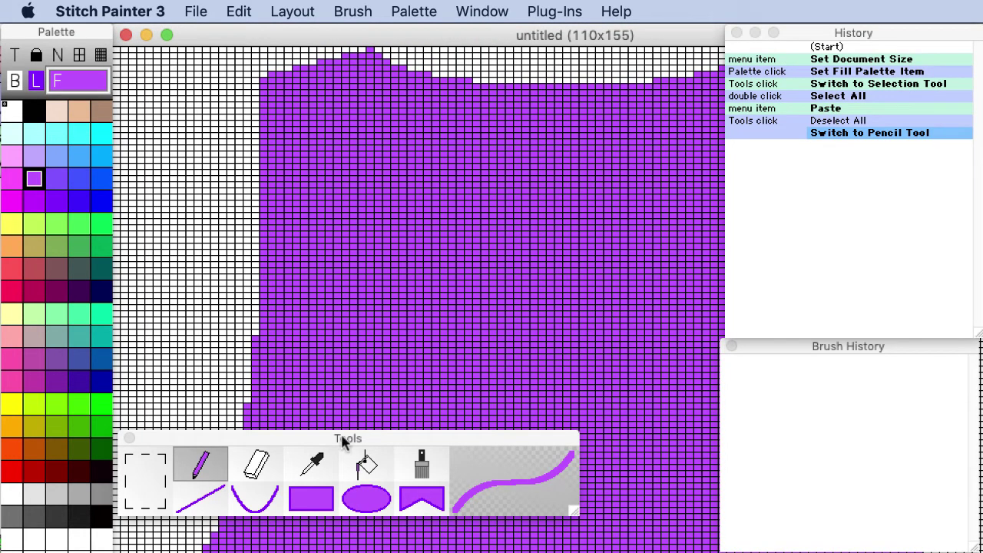
pyautogui.click(314, 463)
pyautogui.click(187, 188)
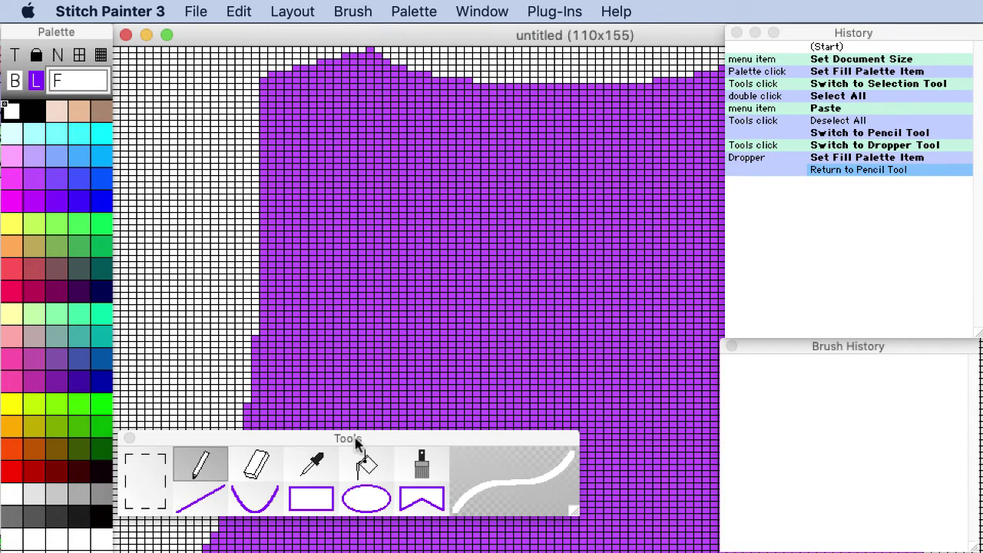
pyautogui.click(427, 11)
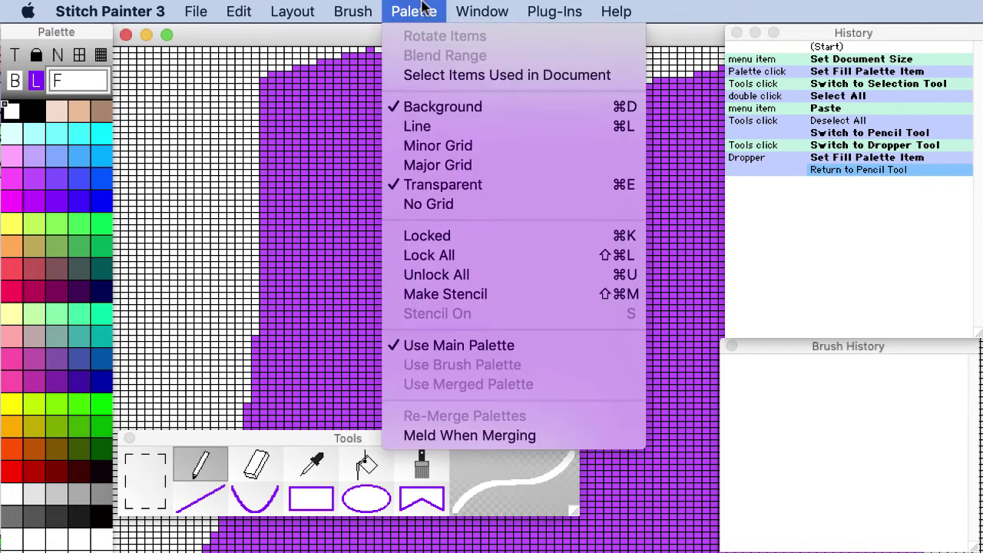
pyautogui.click(437, 203)
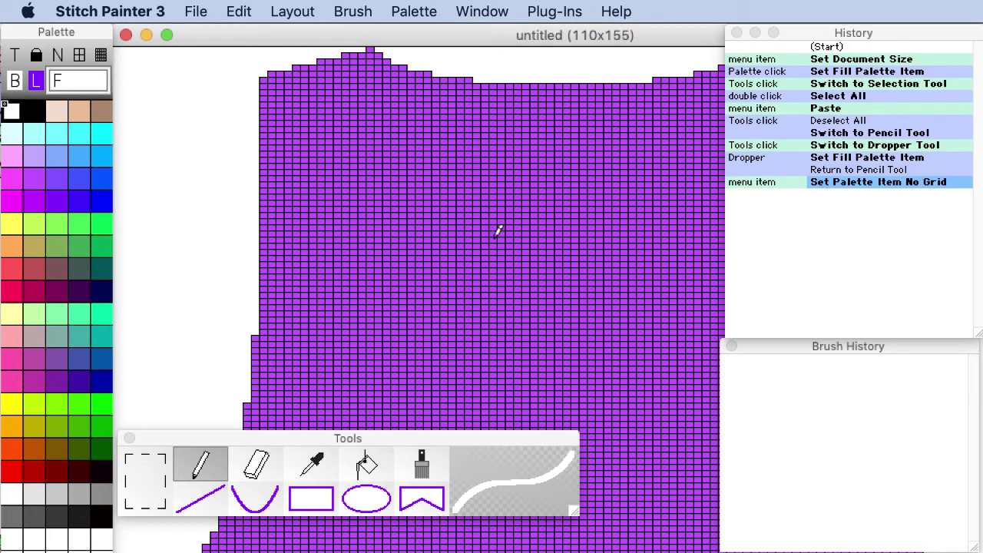
pyautogui.press('super+minus')
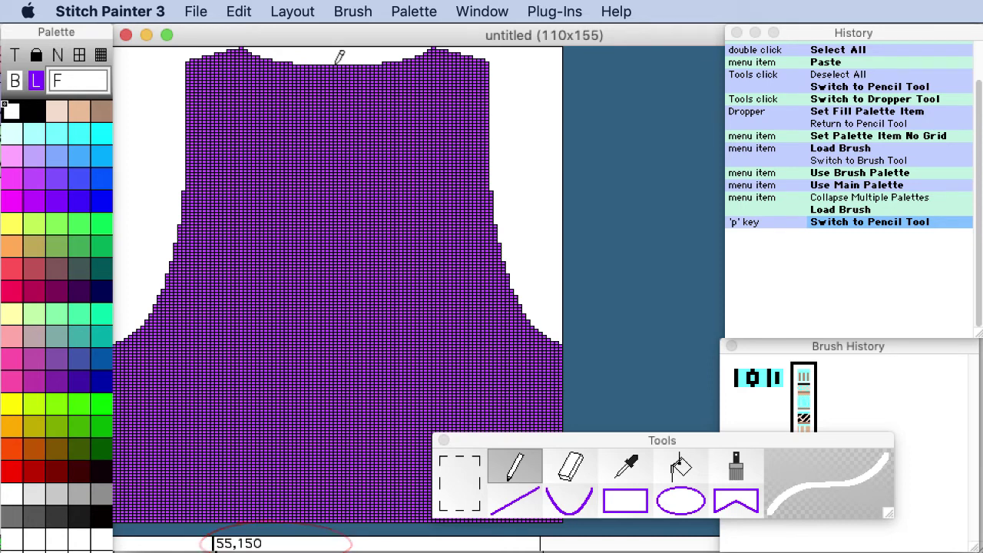
# Step: Make green the fill colour and mark the neckline centre at stitch 55,151 with a green stitch
pyautogui.click(337, 64)
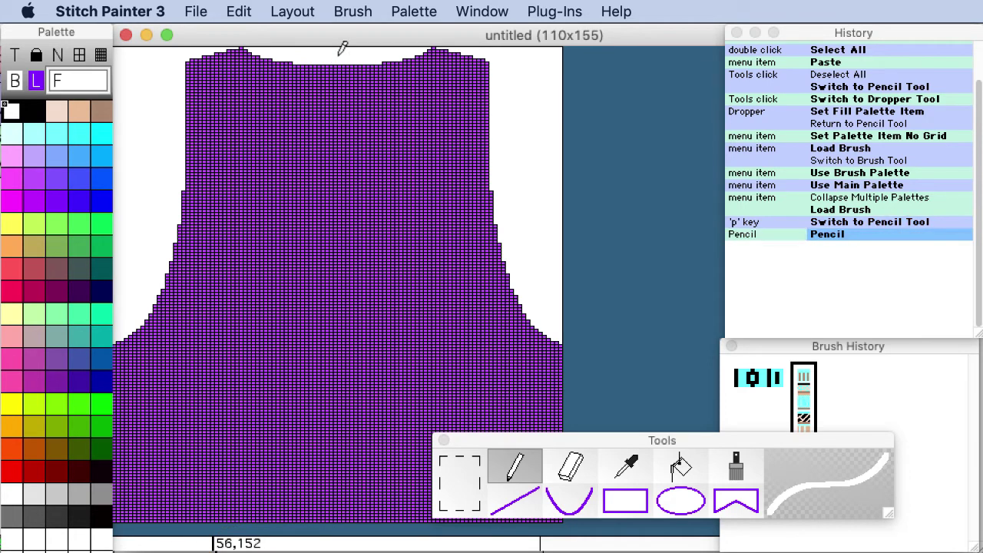
pyautogui.click(34, 180)
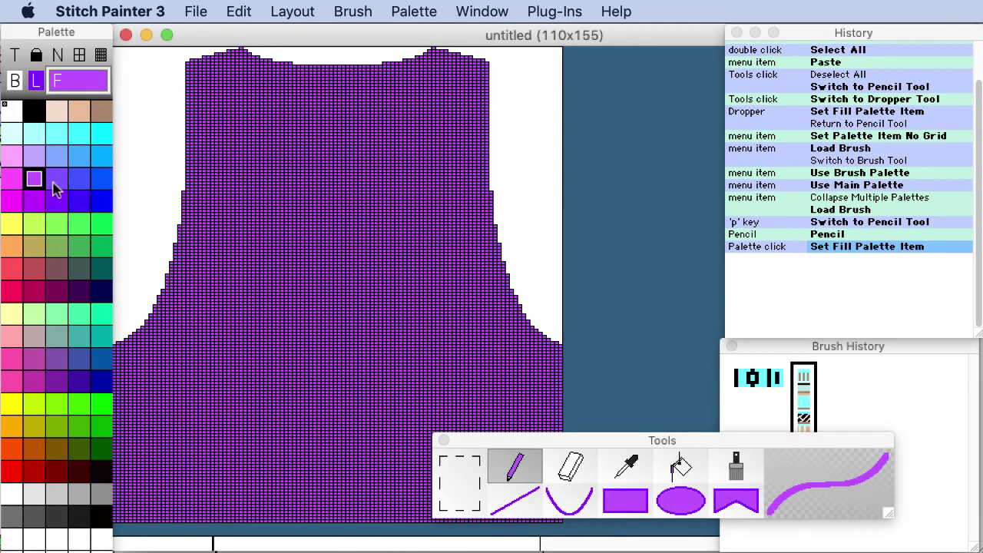
pyautogui.click(79, 246)
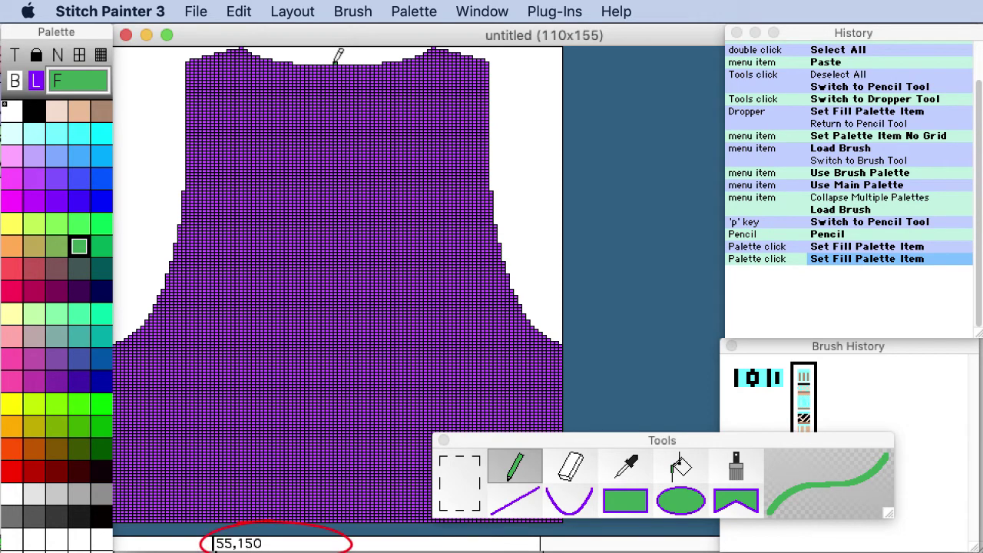
pyautogui.click(336, 63)
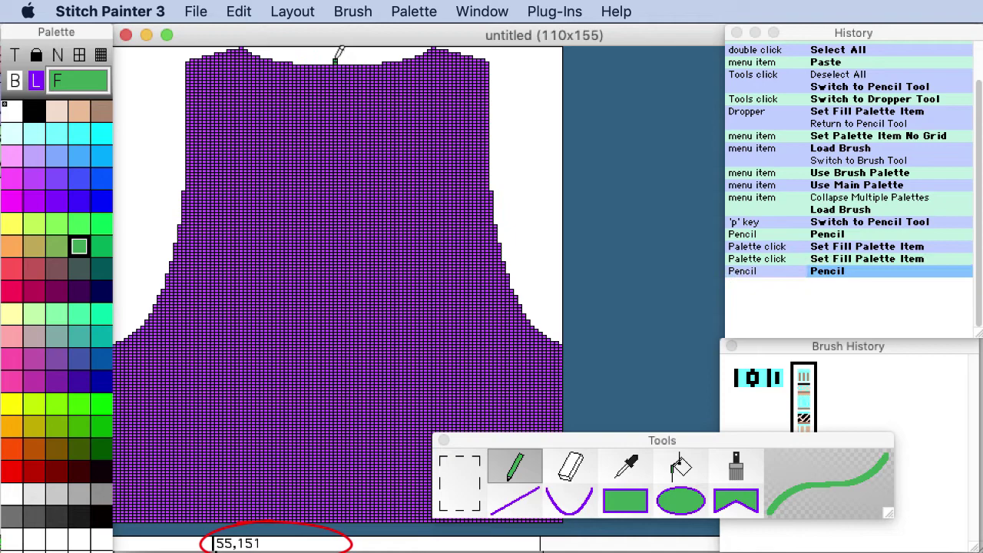
pyautogui.click(335, 63)
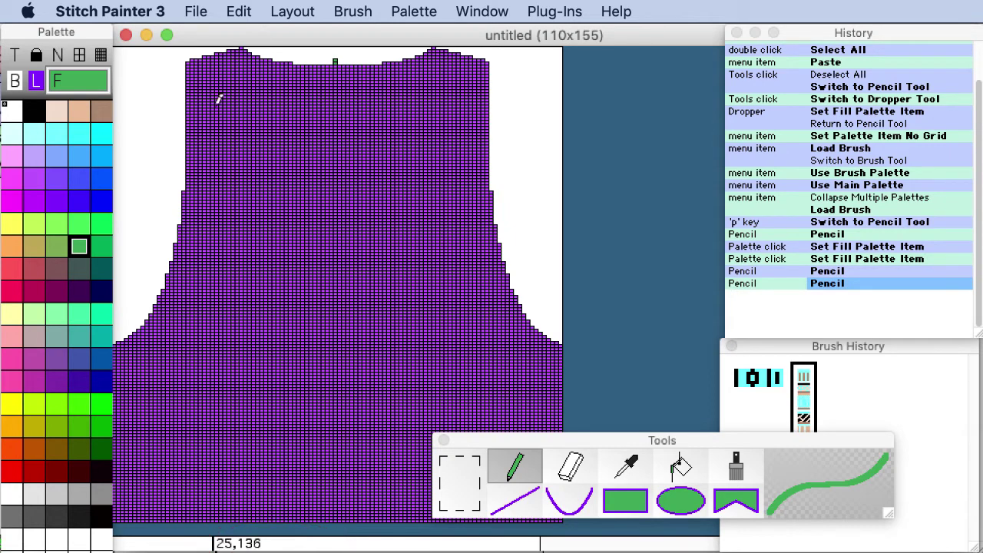
# Step: Pick up white from the chart with the Dropper and lock it in the Palette
pyautogui.click(630, 469)
pyautogui.click(539, 130)
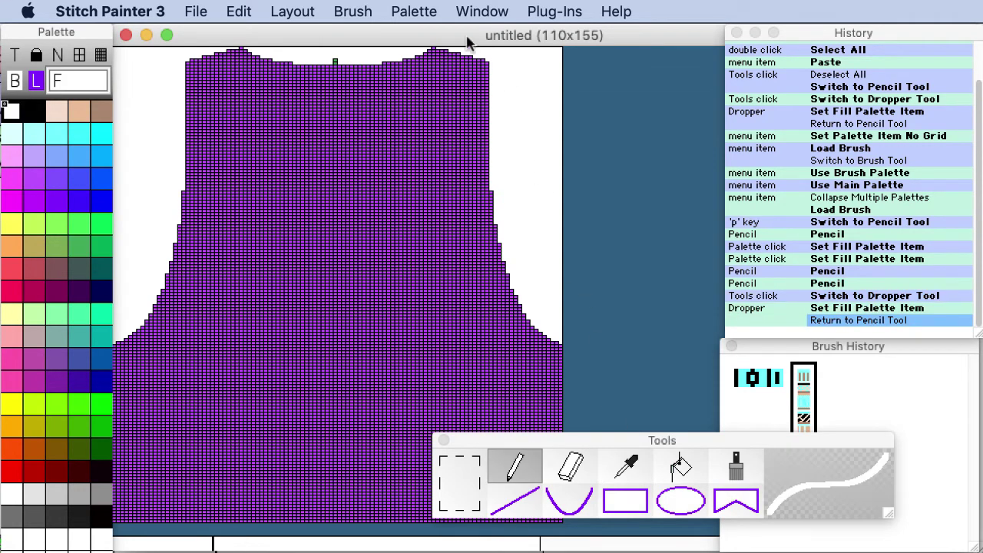
pyautogui.click(414, 11)
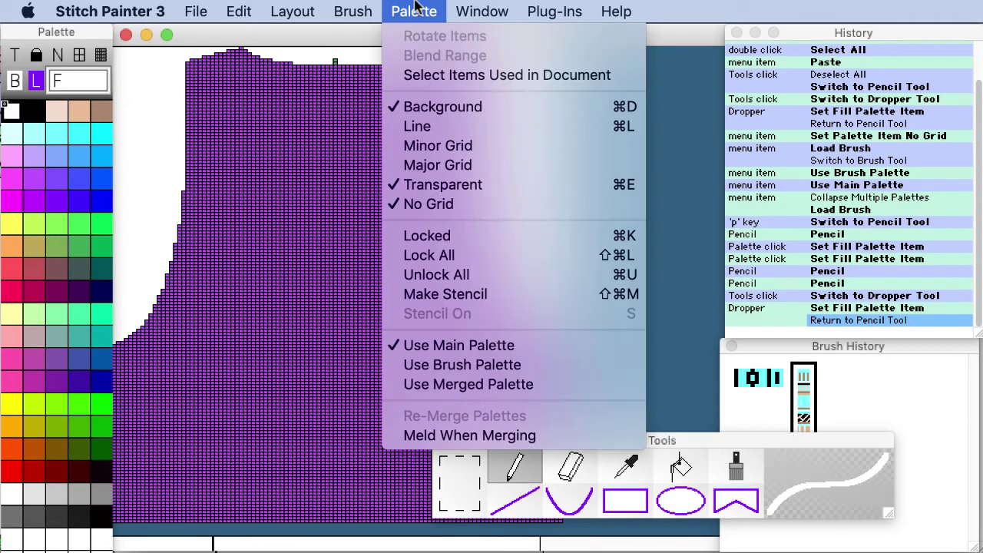
pyautogui.click(427, 235)
# Step: Make the purple garment shape a stencil, test it with a curve, then undo the curve
pyautogui.click(415, 9)
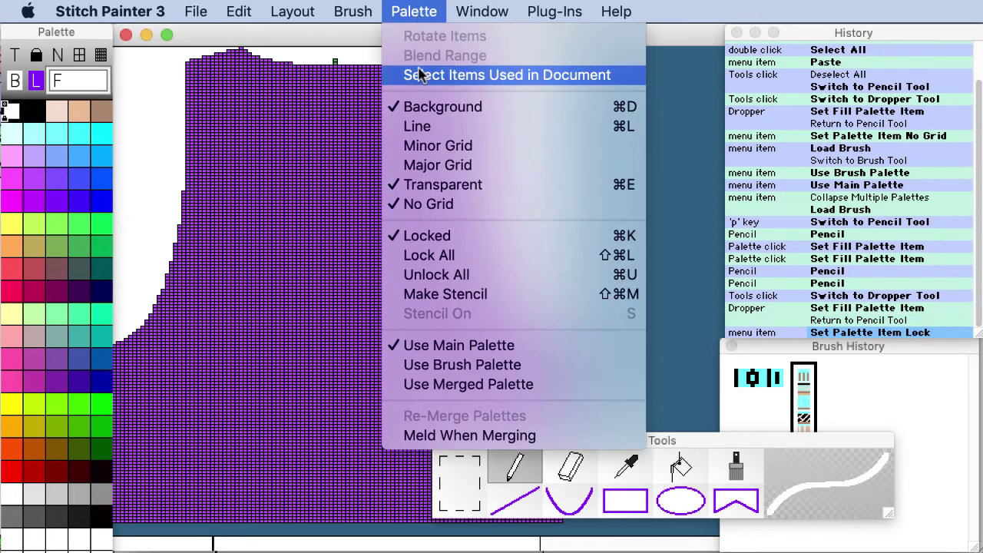
pyautogui.click(445, 295)
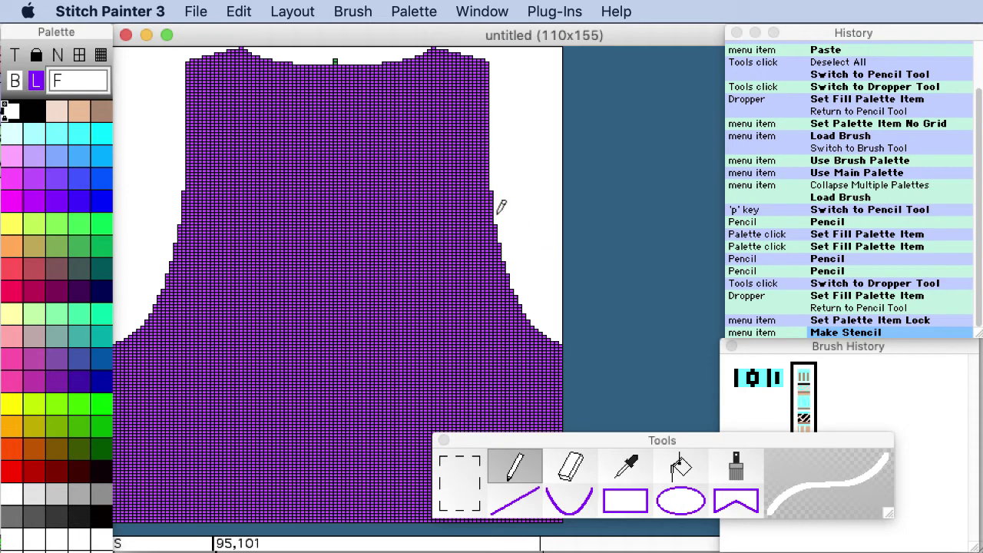
pyautogui.moveTo(548, 180)
pyautogui.mouseDown()
pyautogui.moveTo(482, 190)
pyautogui.moveTo(450, 208)
pyautogui.moveTo(438, 251)
pyautogui.moveTo(459, 266)
pyautogui.mouseUp()
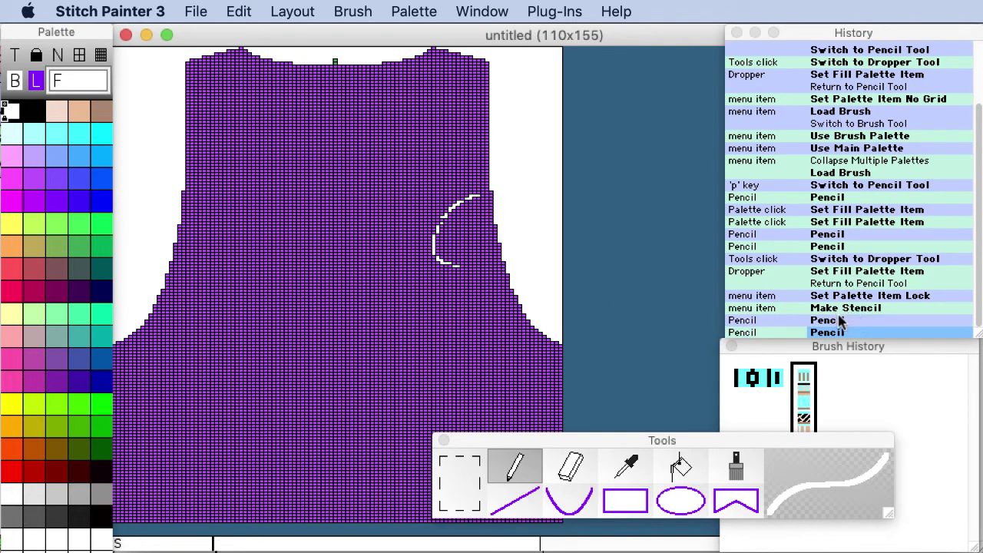
pyautogui.click(840, 320)
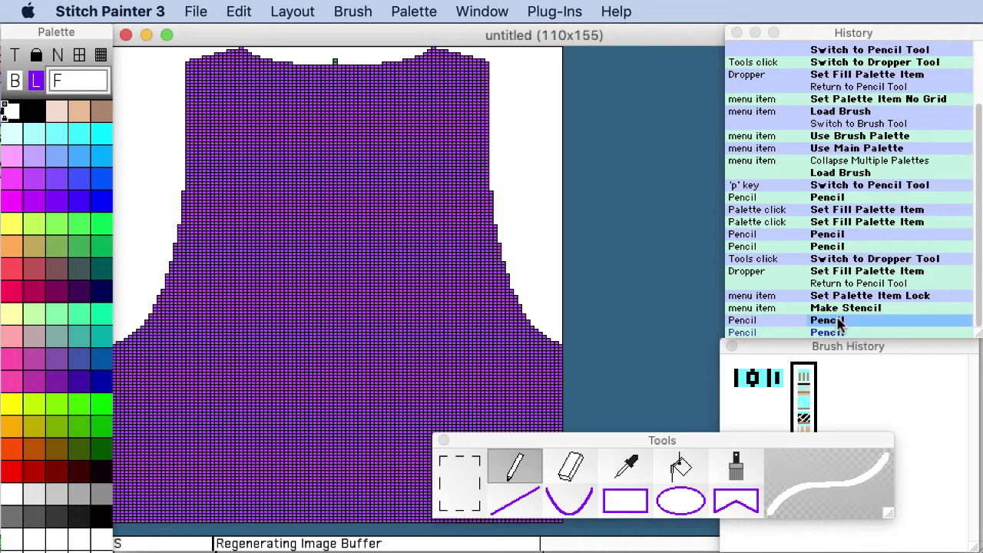
# Step: Size the motif brush to 12 wide by 116 high and switch to the brush palette
pyautogui.click(356, 12)
pyautogui.click(357, 12)
pyautogui.click(736, 470)
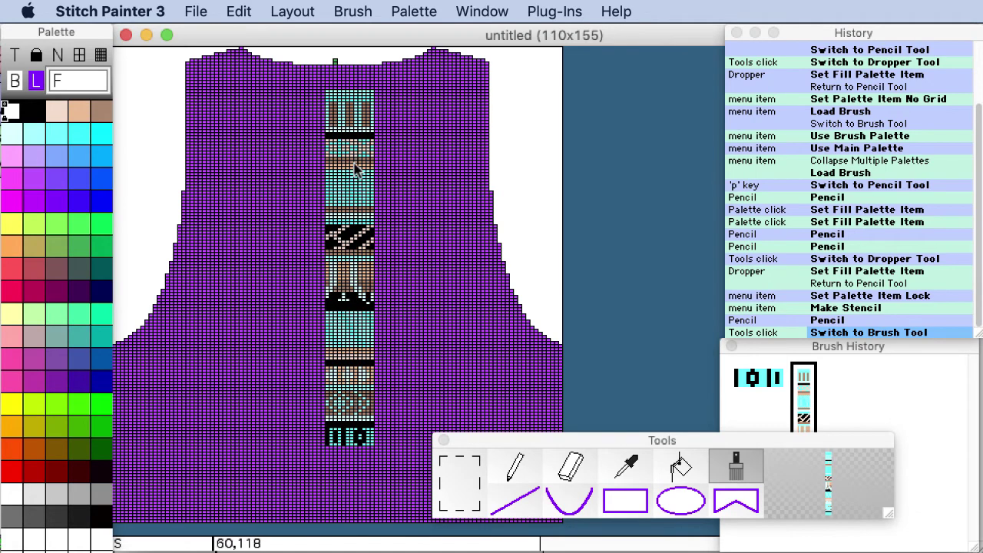
pyautogui.click(357, 11)
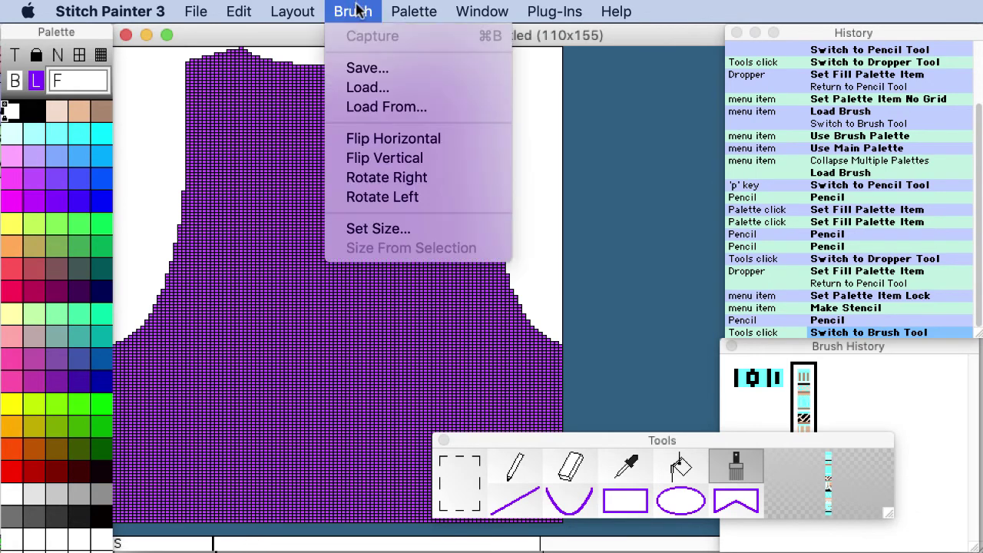
pyautogui.click(378, 228)
pyautogui.moveTo(976, 358); pyautogui.dragTo(605, 181)
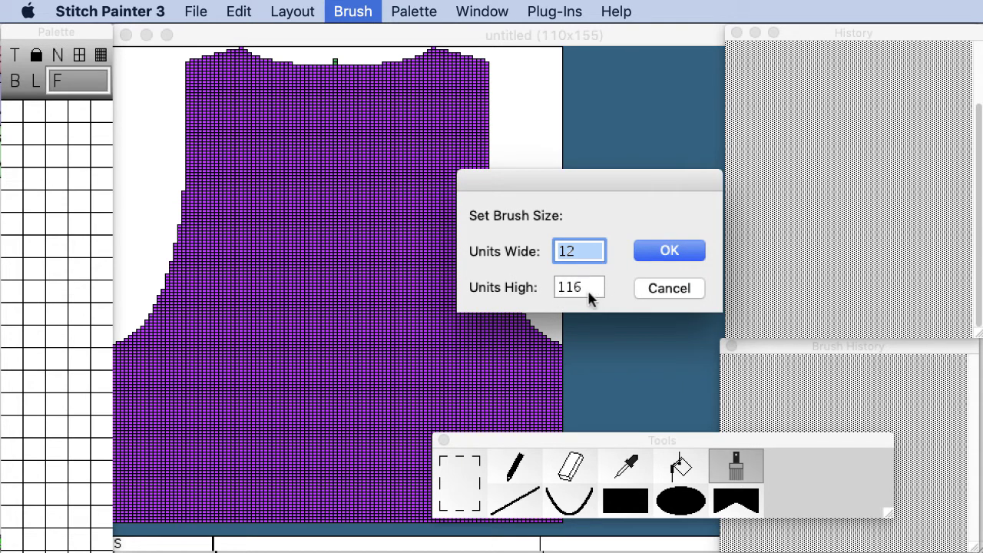
pyautogui.click(670, 252)
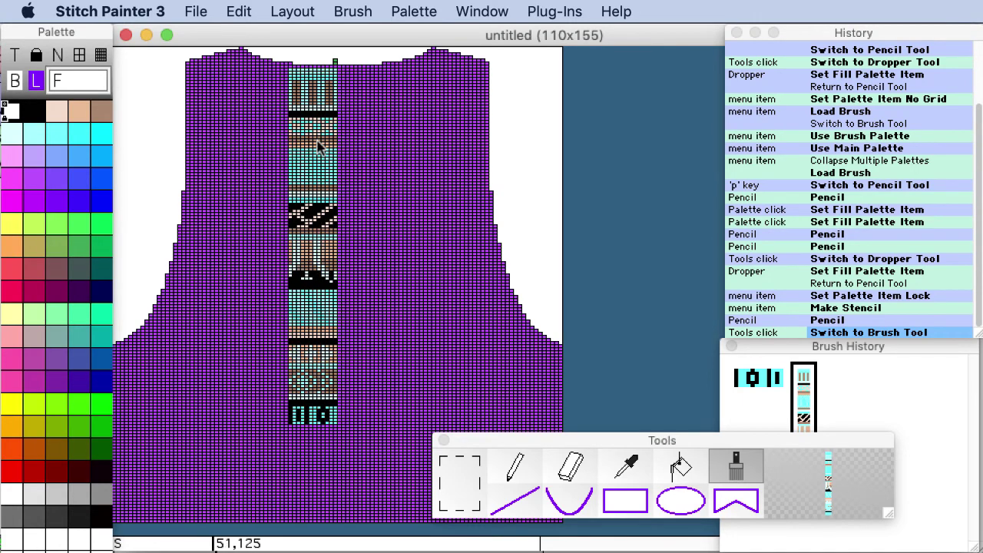
pyautogui.click(413, 11)
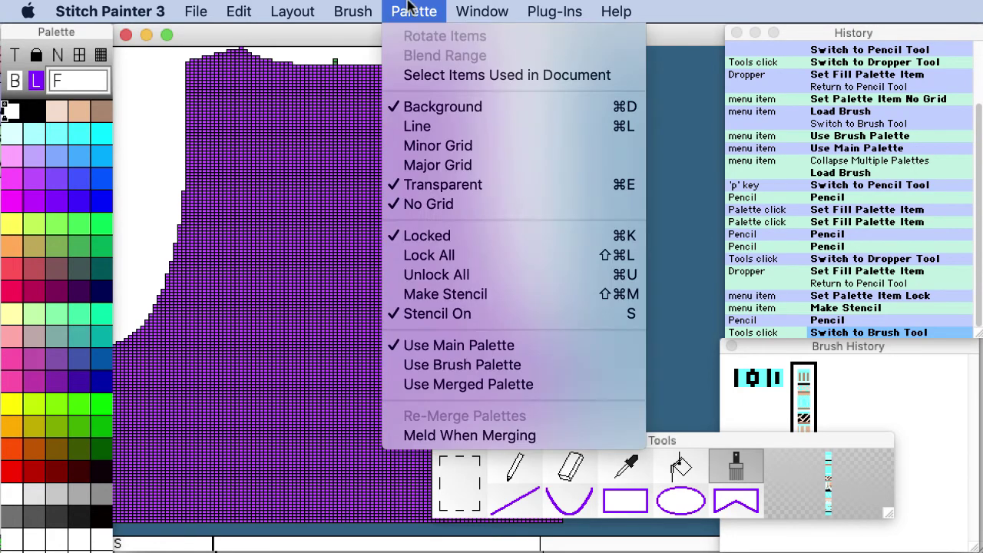
pyautogui.click(458, 364)
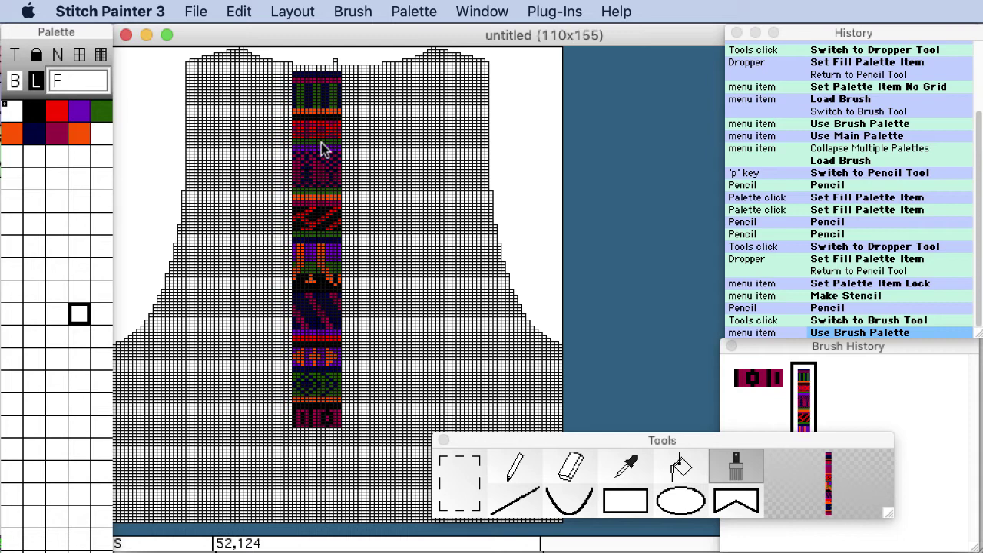
# Step: Set the repeat size from the brush and stamp the fair isle motif across the whole front
pyautogui.click(293, 11)
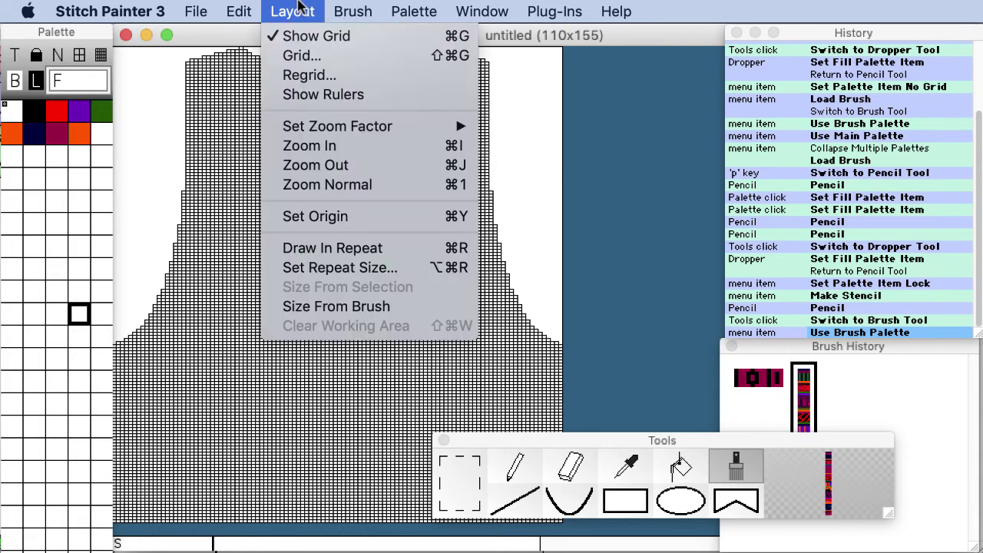
pyautogui.click(351, 307)
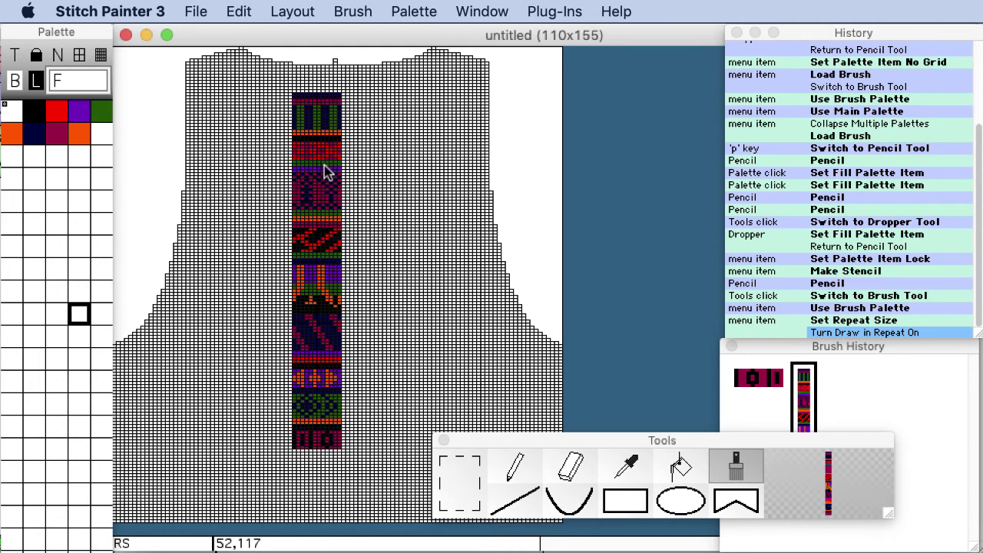
pyautogui.press('super+equal')
pyautogui.scroll(-3, 386, 166)
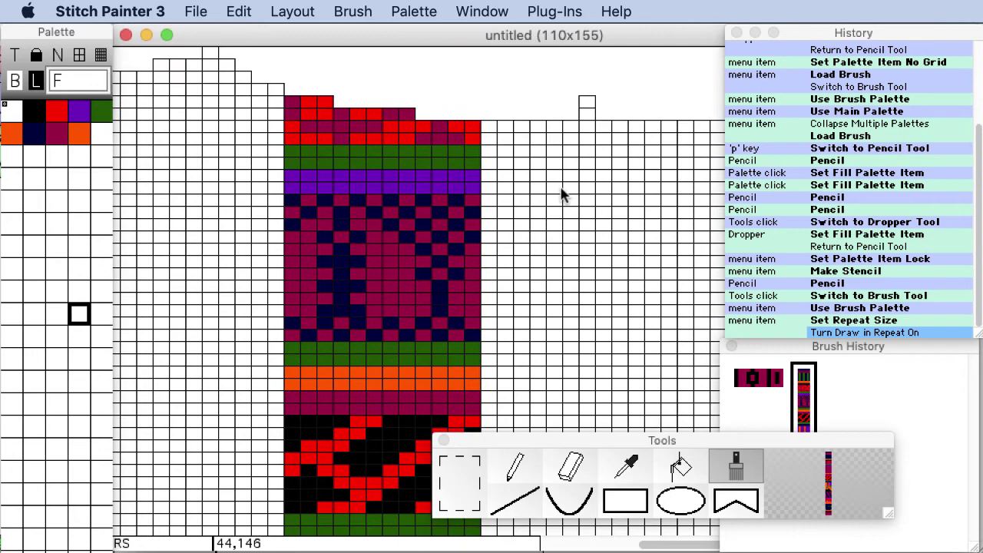
pyautogui.scroll(5, 977, 160)
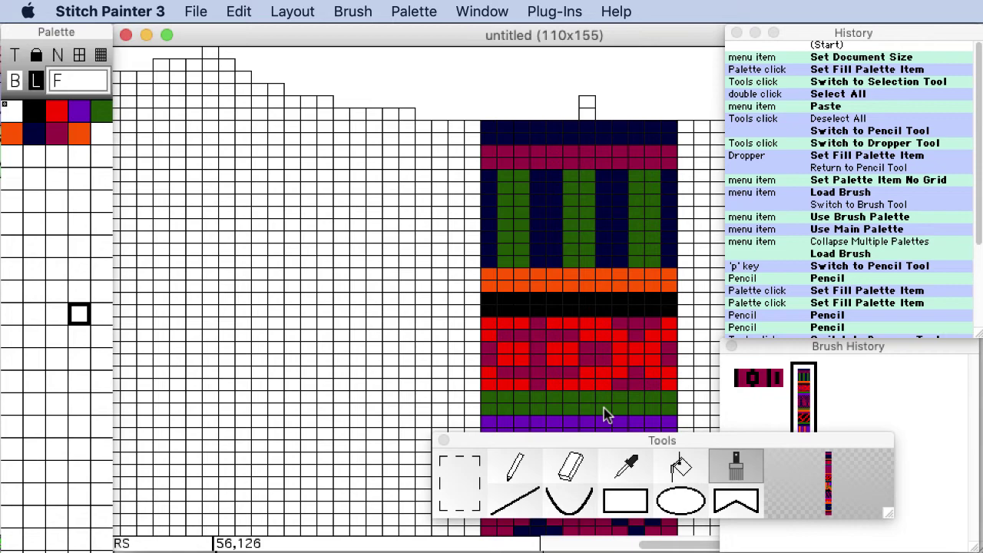
pyautogui.press('super+minus')
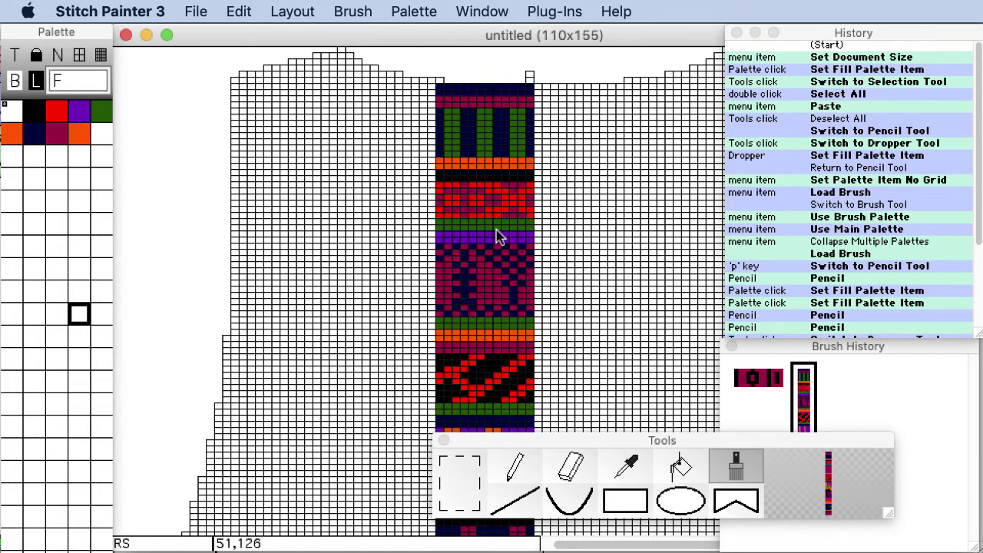
pyautogui.click(496, 230)
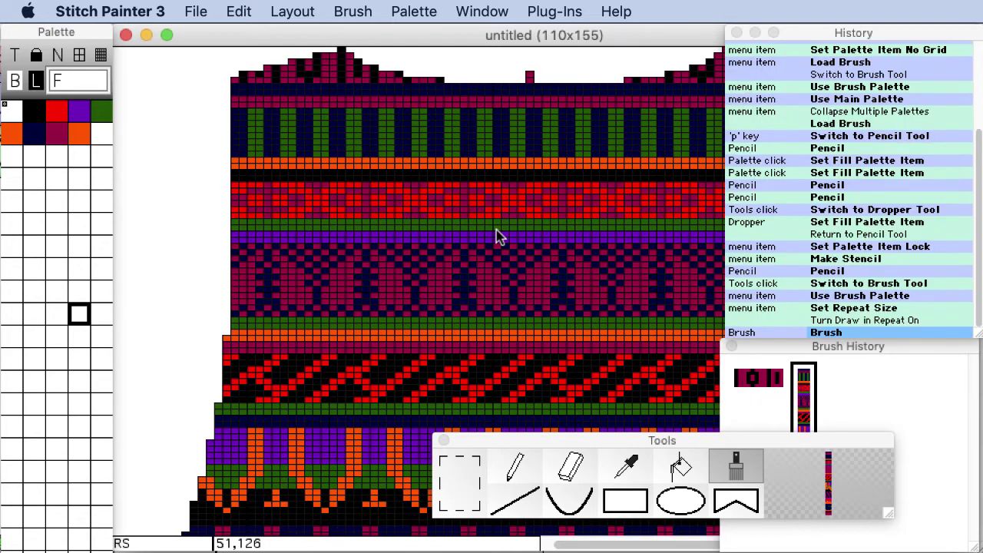
pyautogui.press('super+minus')
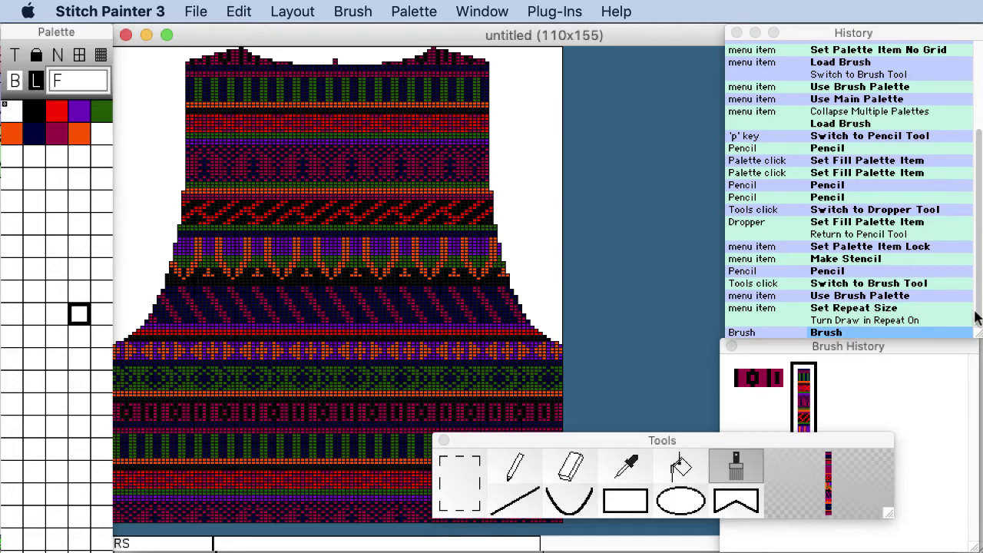
# Step: Revert to 'Turn Draw in Repeat On' in History, restamp the motif, and select the Pencil
pyautogui.click(874, 323)
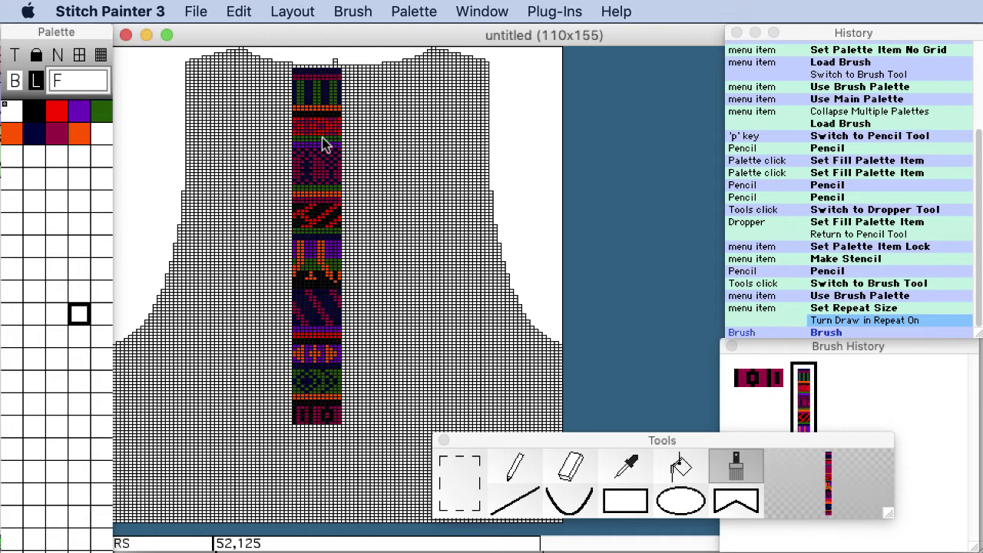
pyautogui.click(322, 142)
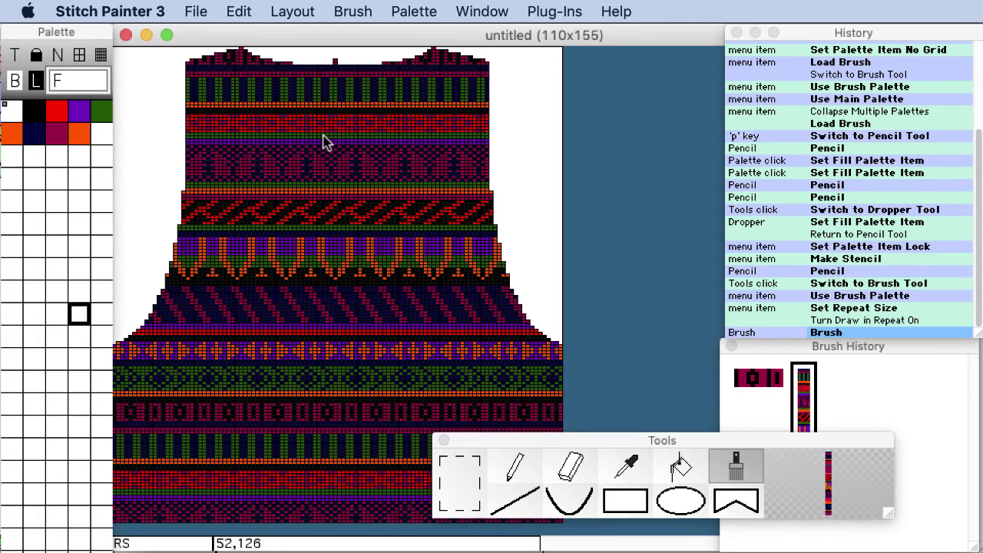
pyautogui.press('p')
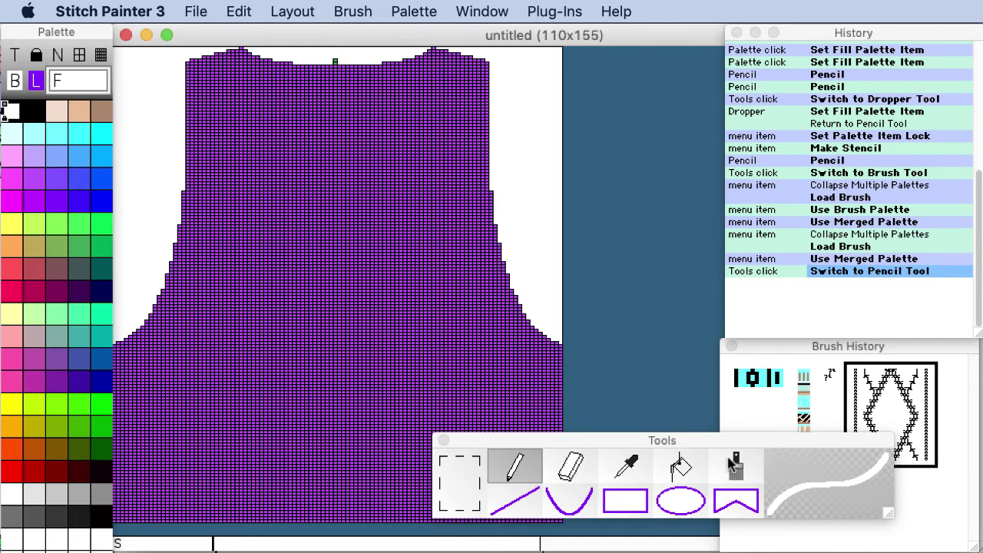
# Step: Select the Brush tool with the cable-symbol brush loaded and zoom in on it
pyautogui.click(345, 10)
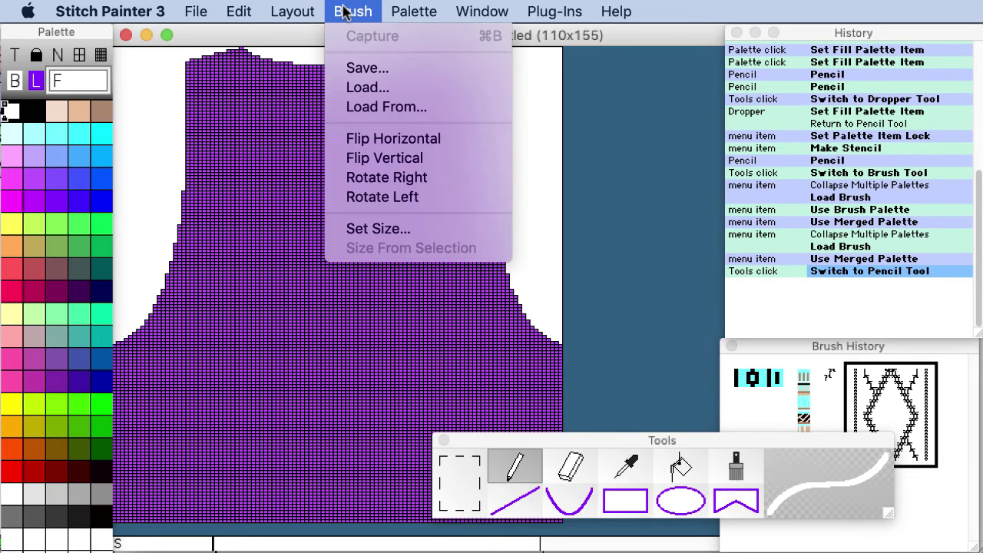
pyautogui.click(344, 10)
pyautogui.click(736, 466)
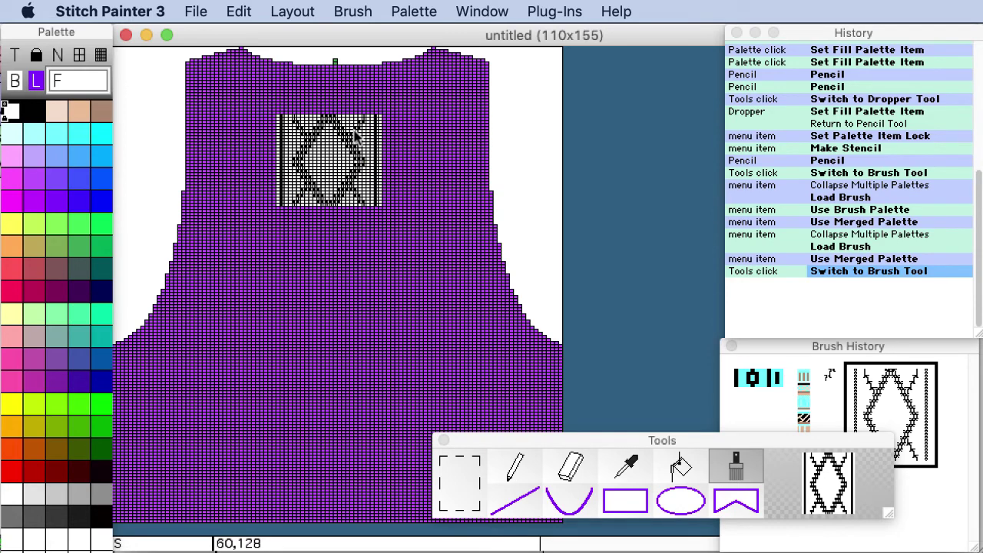
pyautogui.press('super+equal')
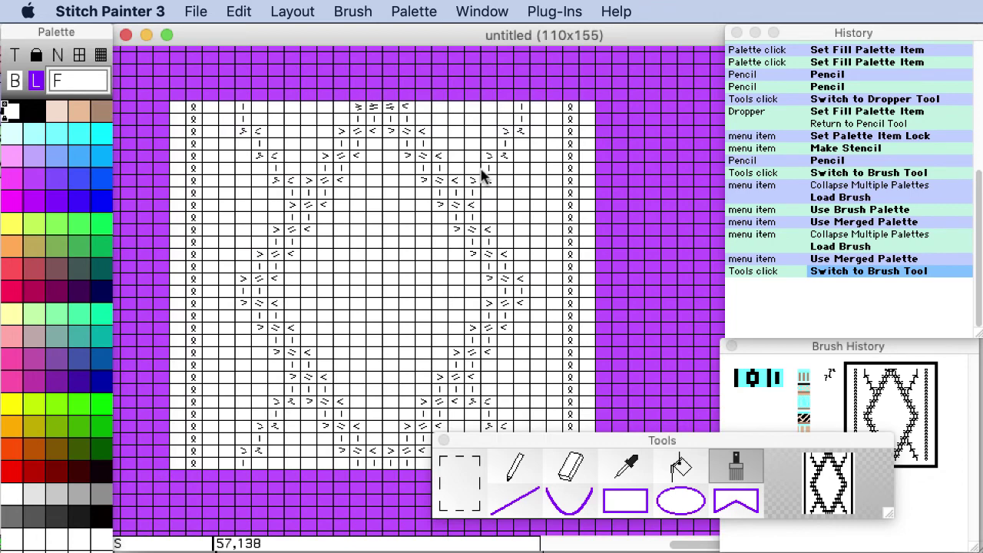
# Step: Set the grid spacing to 12 horizontal by 9 vertical, then zoom out to the full front
pyautogui.press('super+equal')
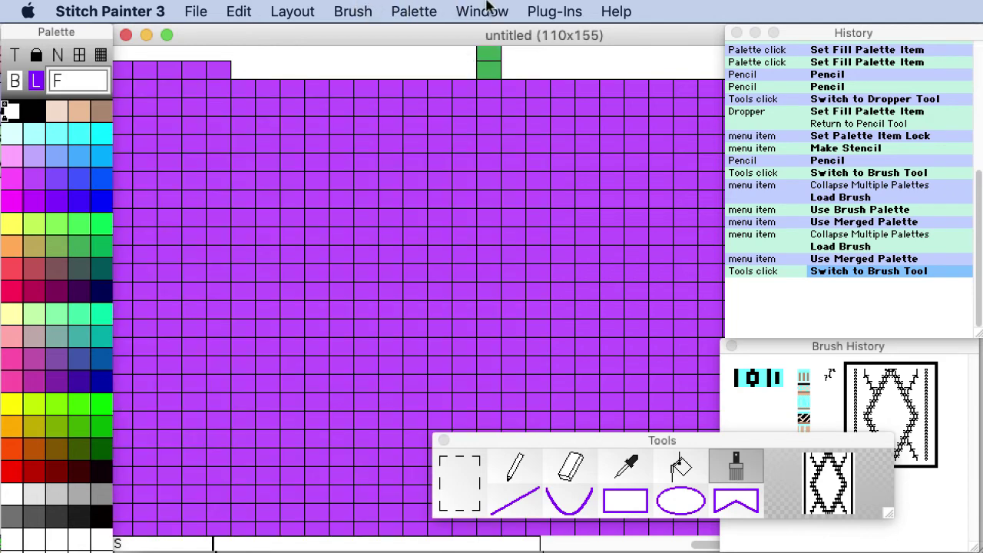
pyautogui.click(292, 11)
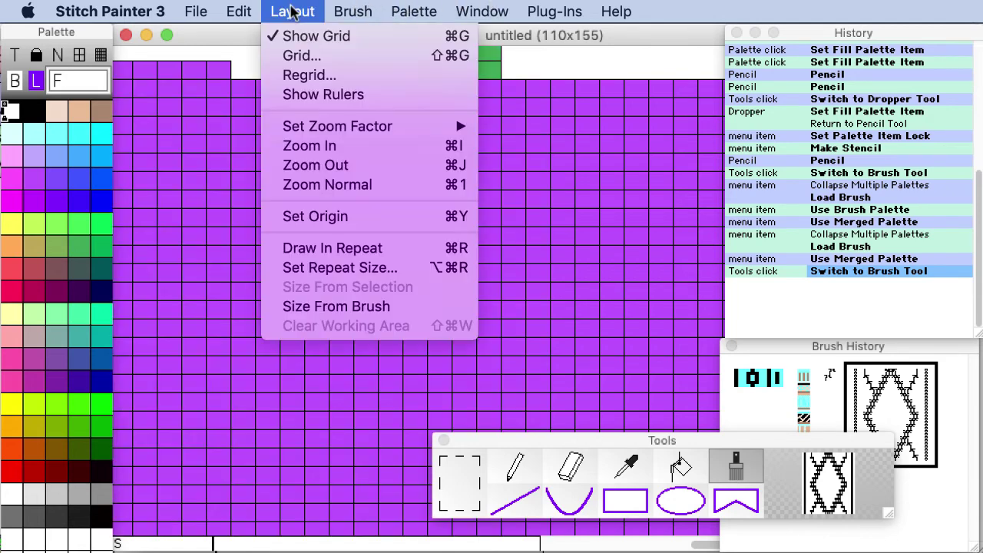
pyautogui.click(294, 57)
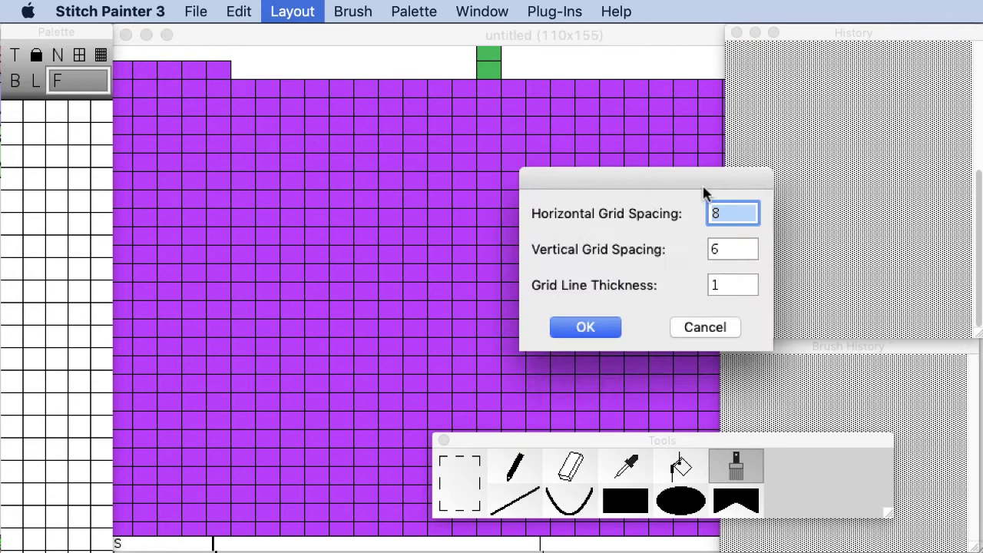
pyautogui.write('12')
pyautogui.press('Tab')
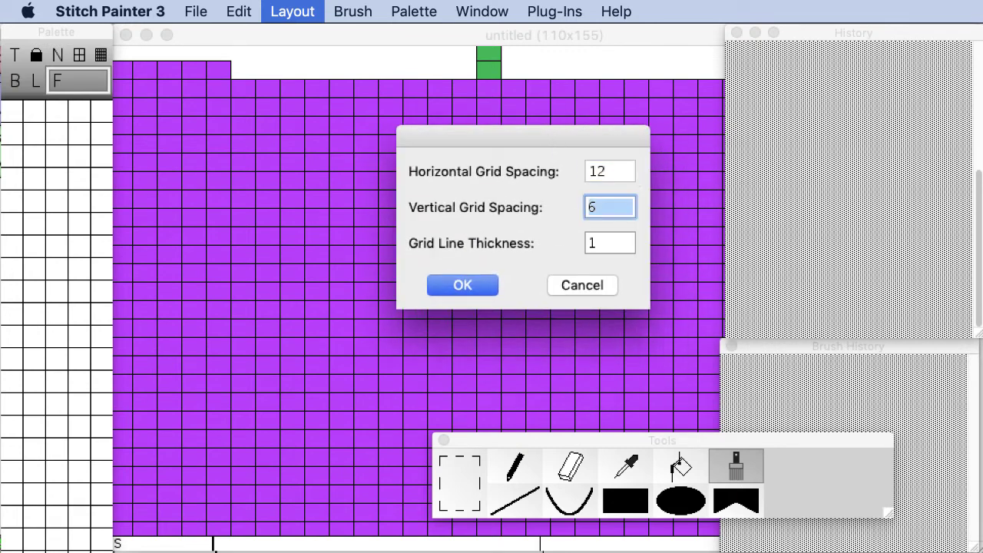
pyautogui.write('9')
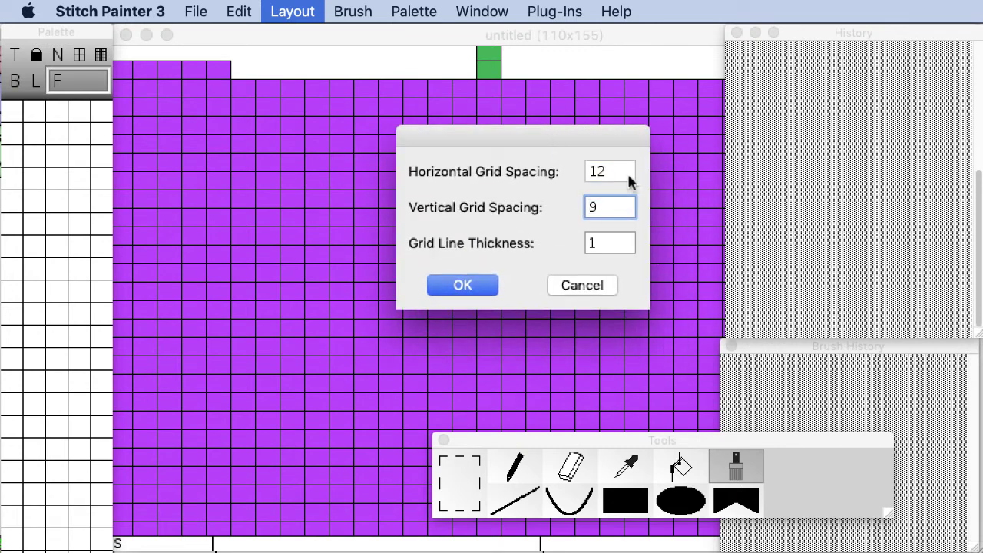
pyautogui.click(469, 286)
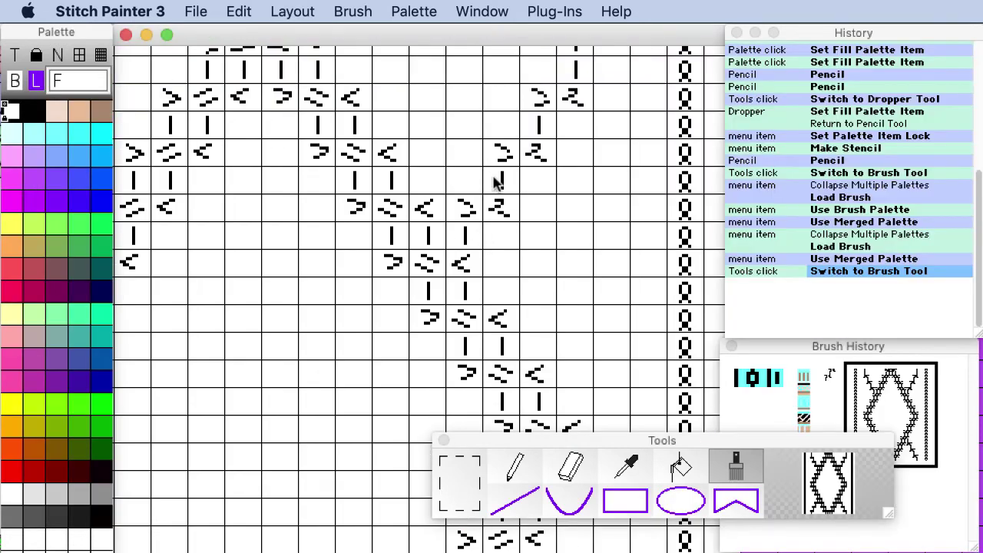
pyautogui.press('super+minus')
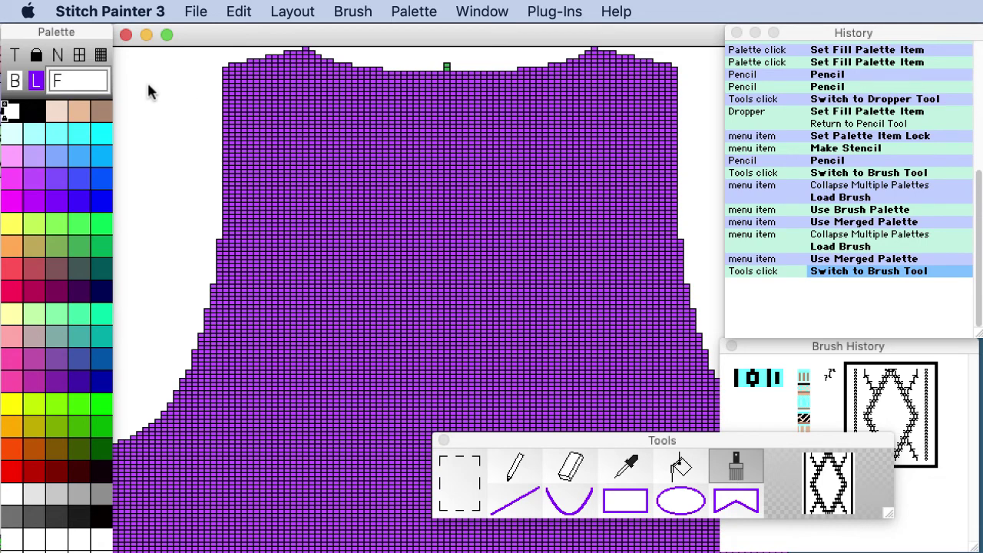
# Step: Sample a colour from the sweater chart with the Dropper and make a stencil from the Palette menu
pyautogui.click(627, 466)
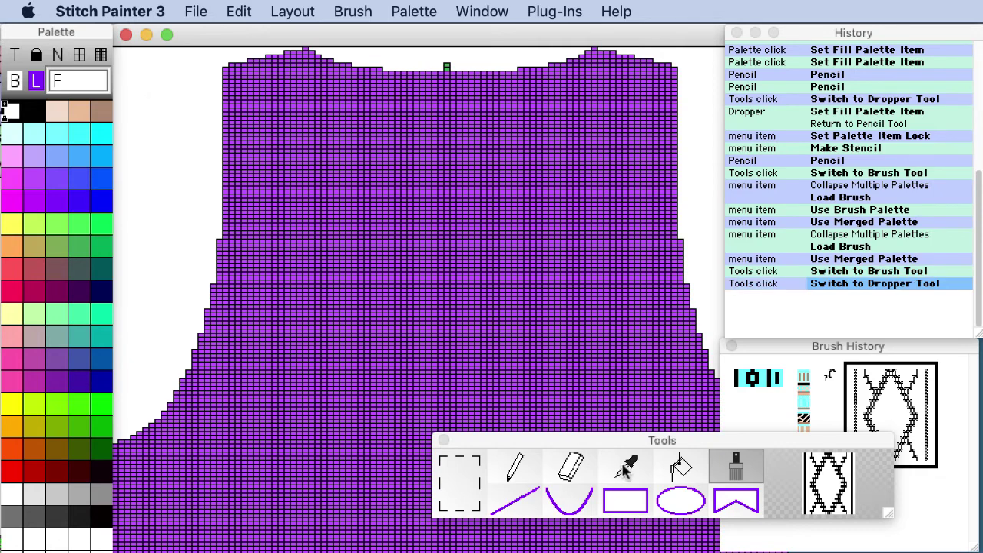
pyautogui.click(171, 171)
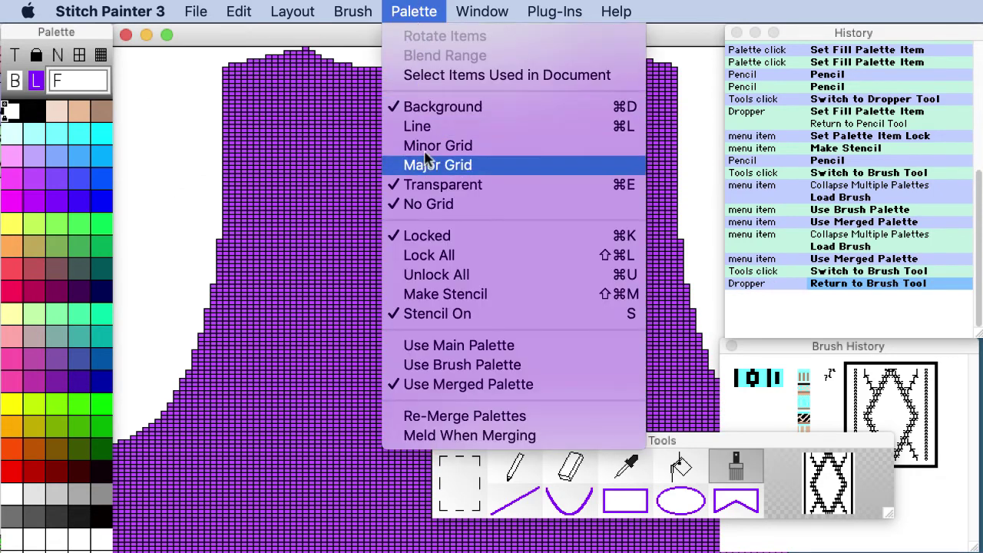
pyautogui.click(447, 297)
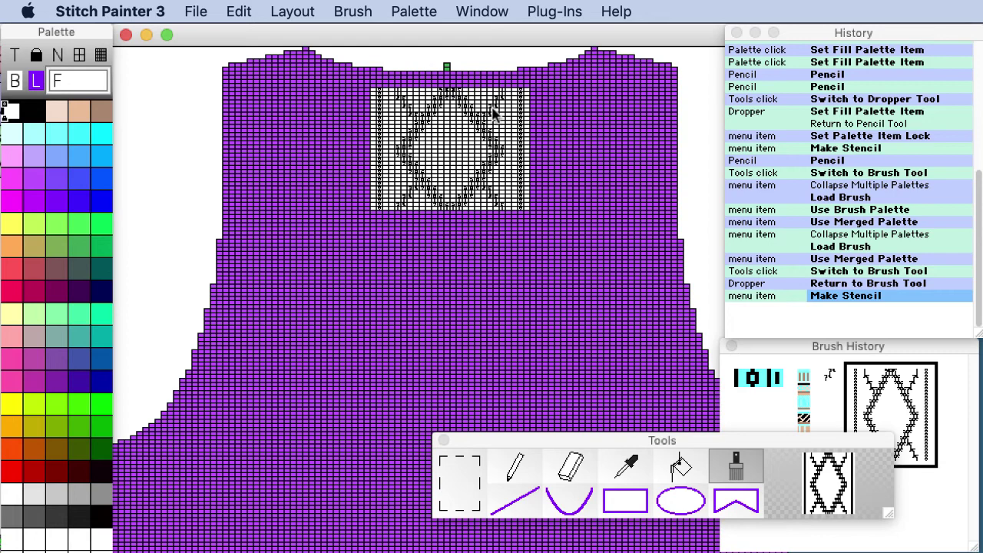
pyautogui.click(344, 7)
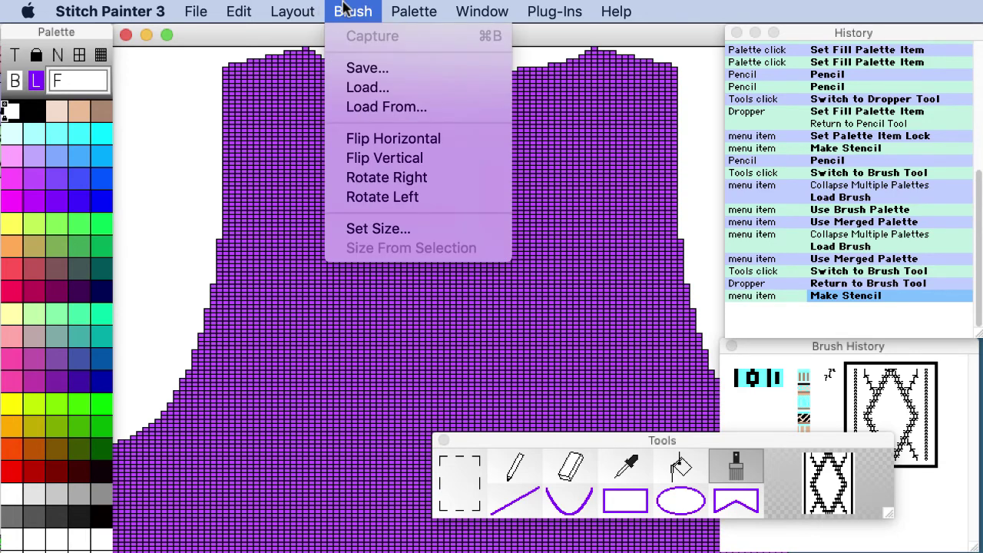
# Step: Keep the 26 x 30 brush size and stamp three cable motifs down the centre front
pyautogui.click(399, 227)
pyautogui.moveTo(945, 355)
pyautogui.mouseDown()
pyautogui.moveTo(869, 263)
pyautogui.moveTo(504, 141)
pyautogui.mouseUp()
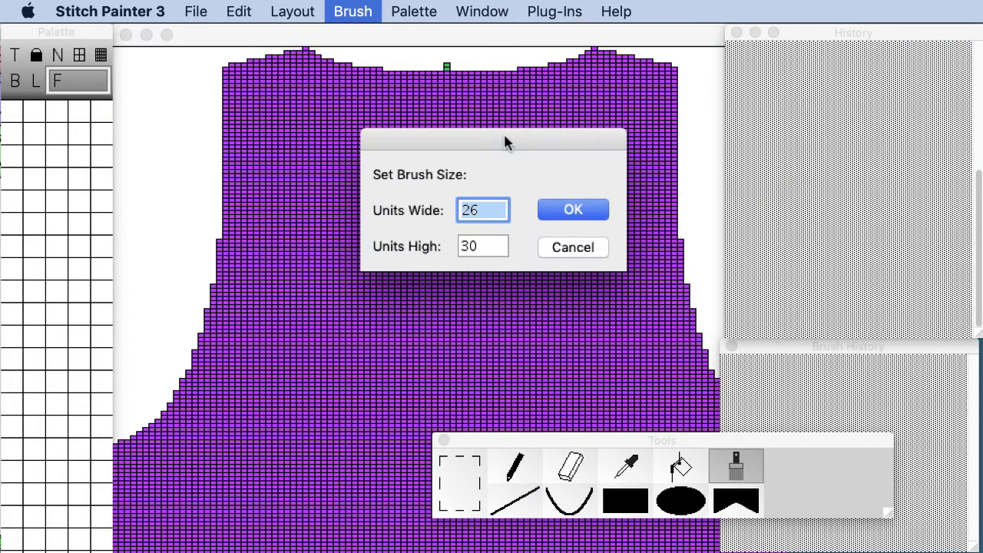
pyautogui.click(573, 210)
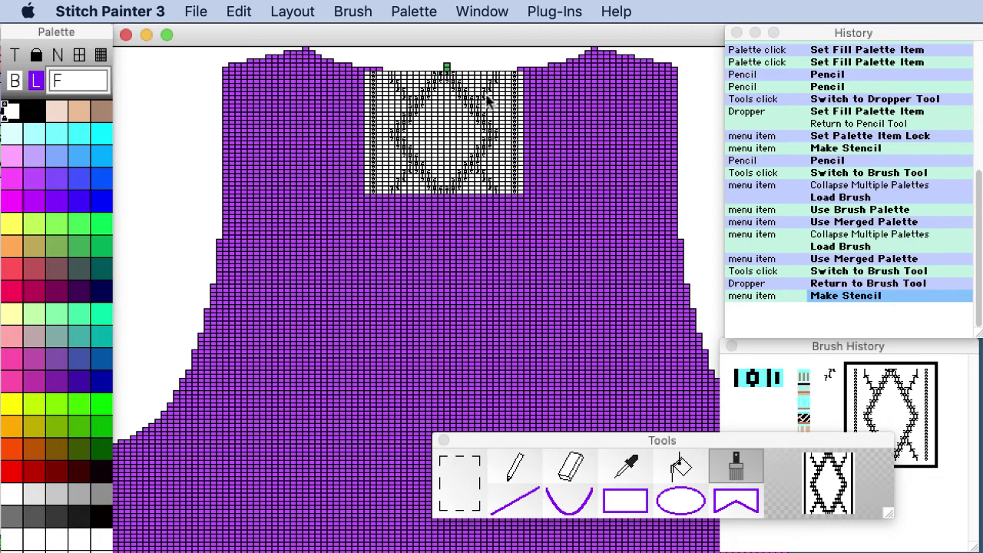
pyautogui.click(486, 98)
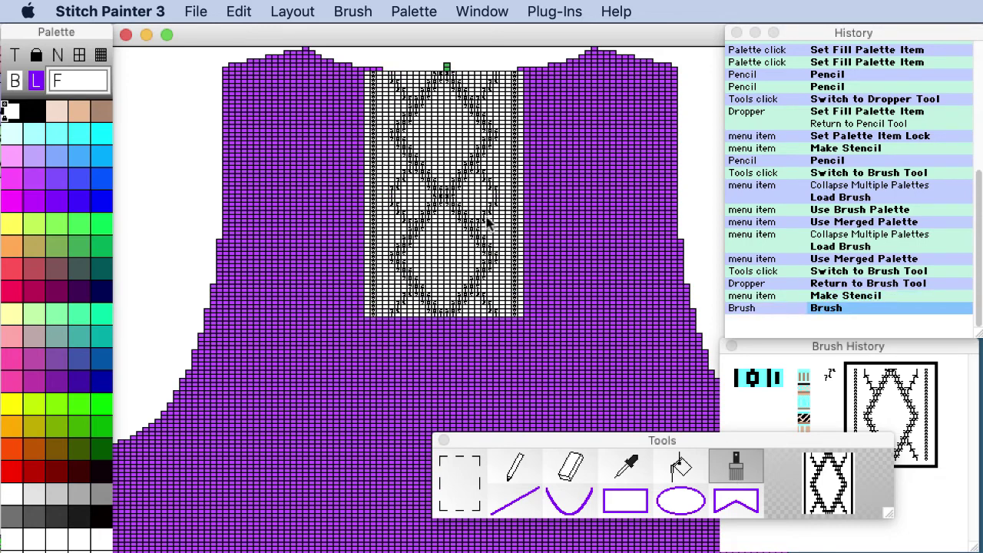
pyautogui.click(486, 221)
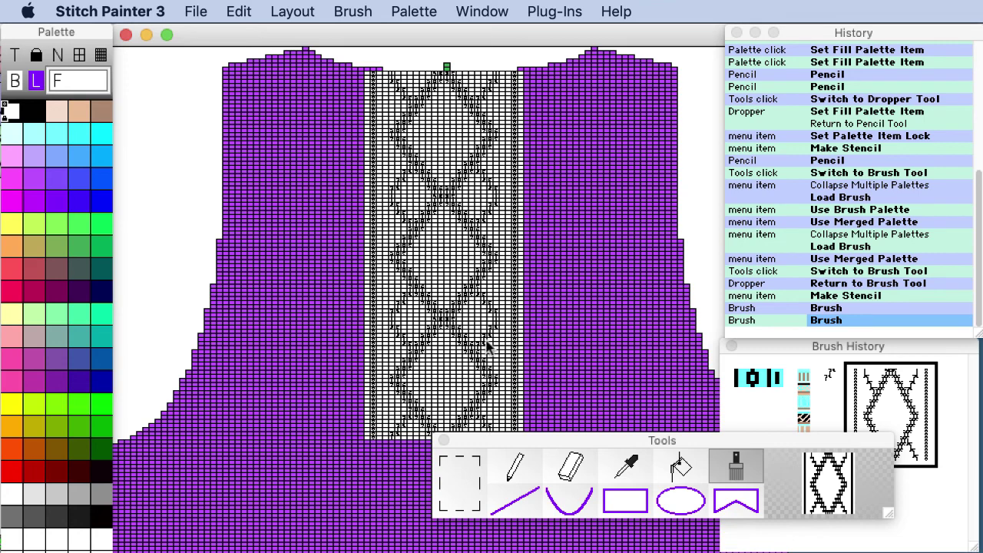
pyautogui.click(488, 347)
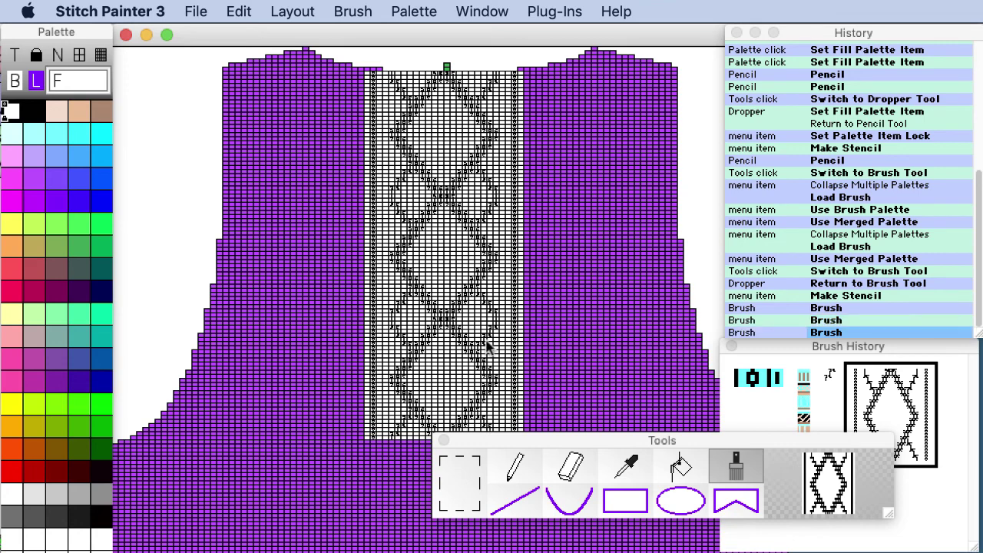
pyautogui.click(353, 10)
pyautogui.click(395, 228)
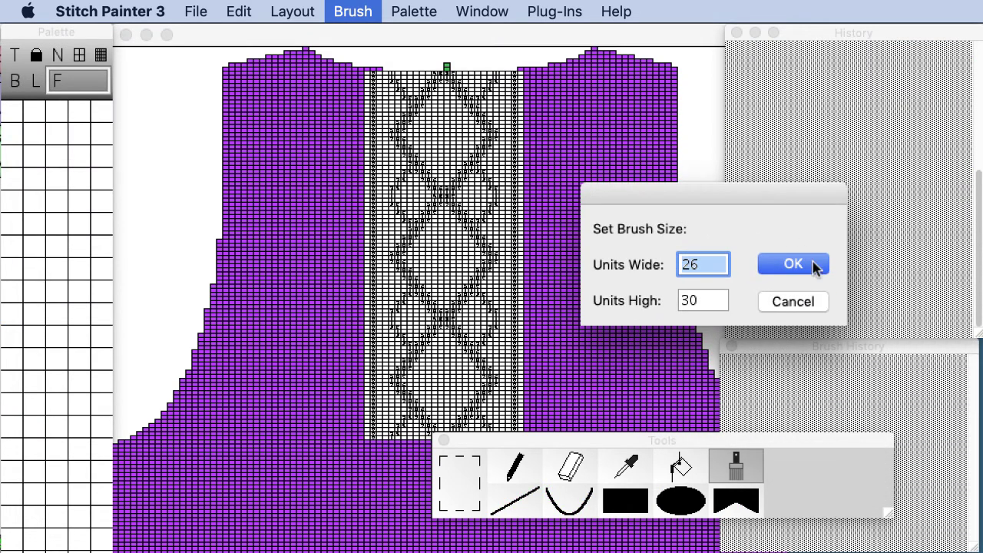
# Step: Set a 40 by 3 repeat size and stamp the cable repeating across the whole front
pyautogui.click(808, 303)
pyautogui.click(301, 11)
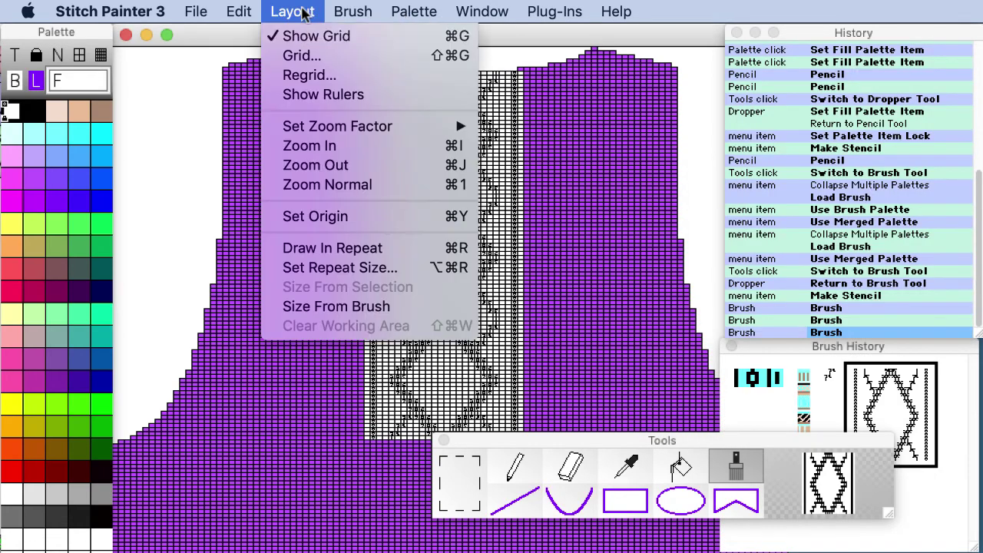
pyautogui.click(332, 267)
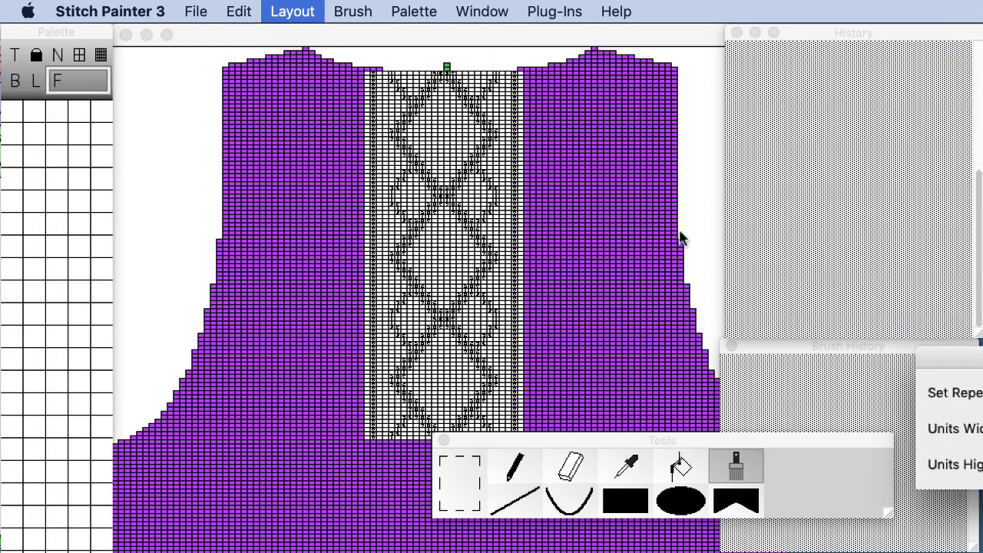
pyautogui.moveTo(647, 238); pyautogui.dragTo(400, 195)
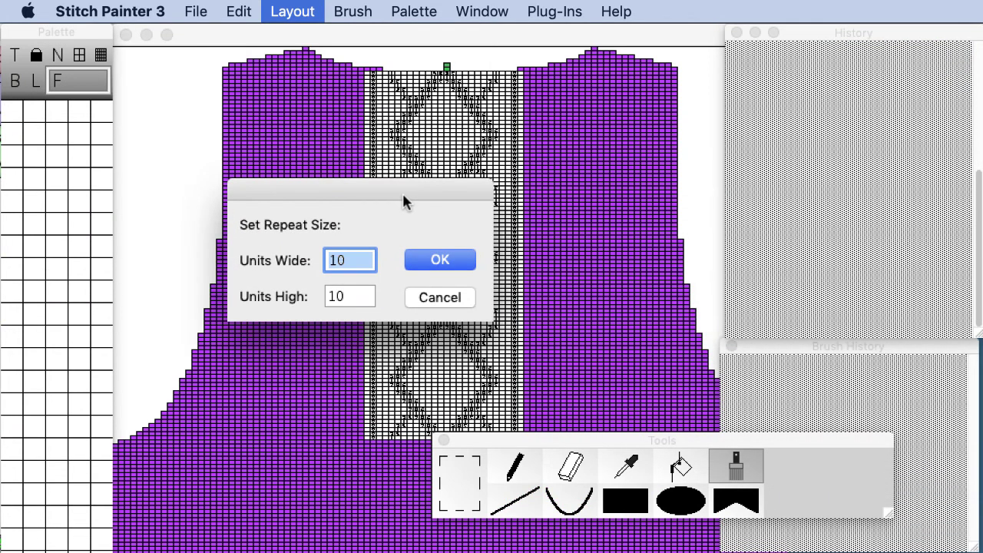
pyautogui.write('40')
pyautogui.press('Tab')
pyautogui.write('3')
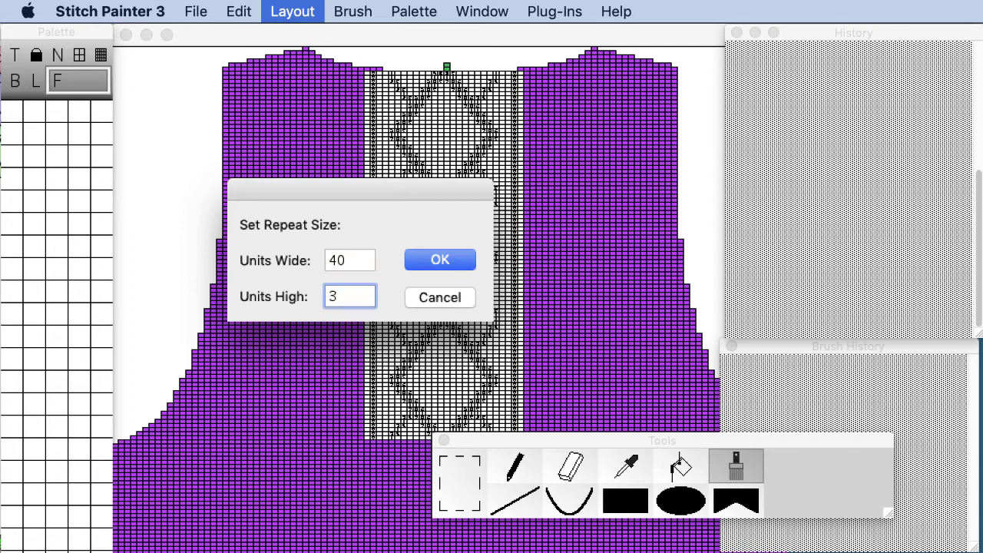
pyautogui.click(442, 260)
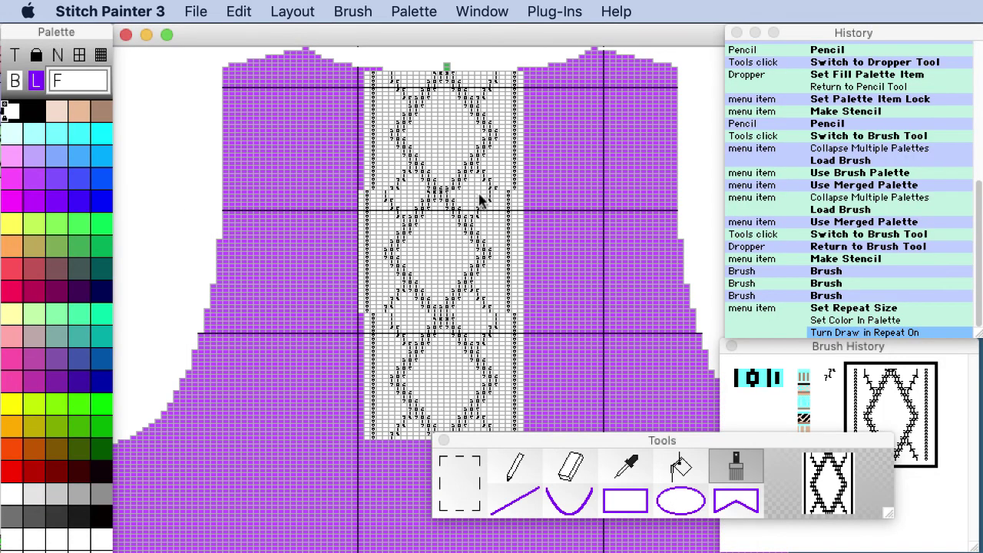
pyautogui.click(486, 91)
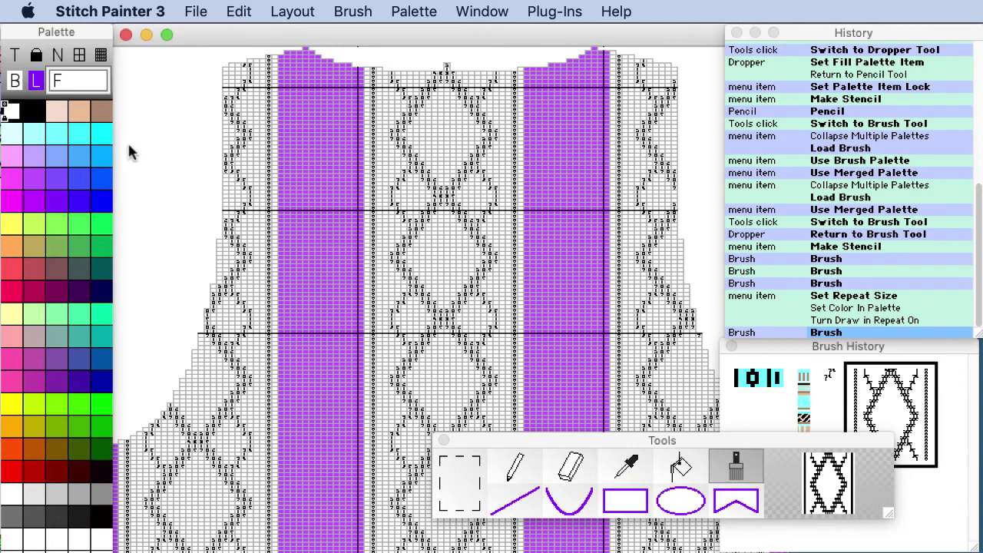
# Step: Sample the white background and bucket-fill the two purple columns between the cable panels with white
pyautogui.press('d')
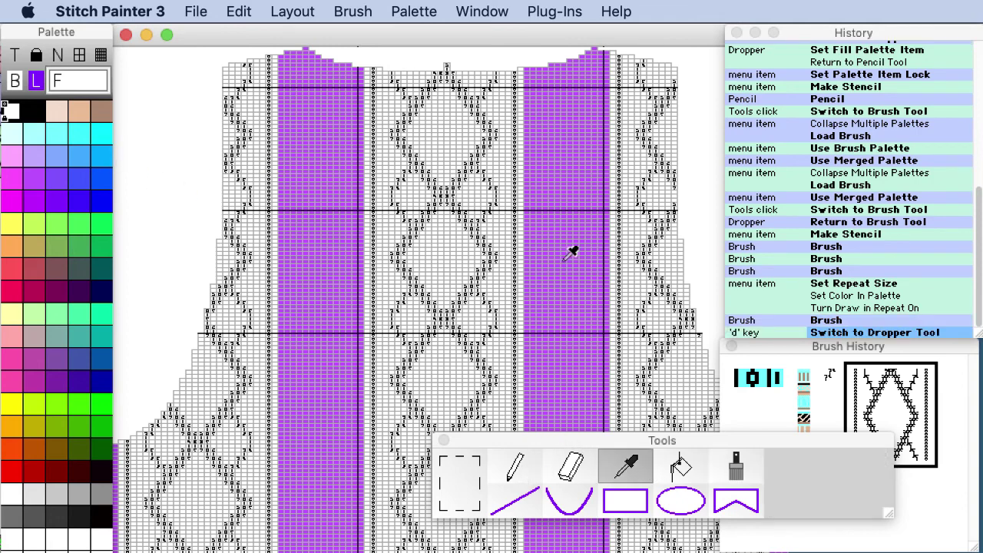
pyautogui.click(637, 220)
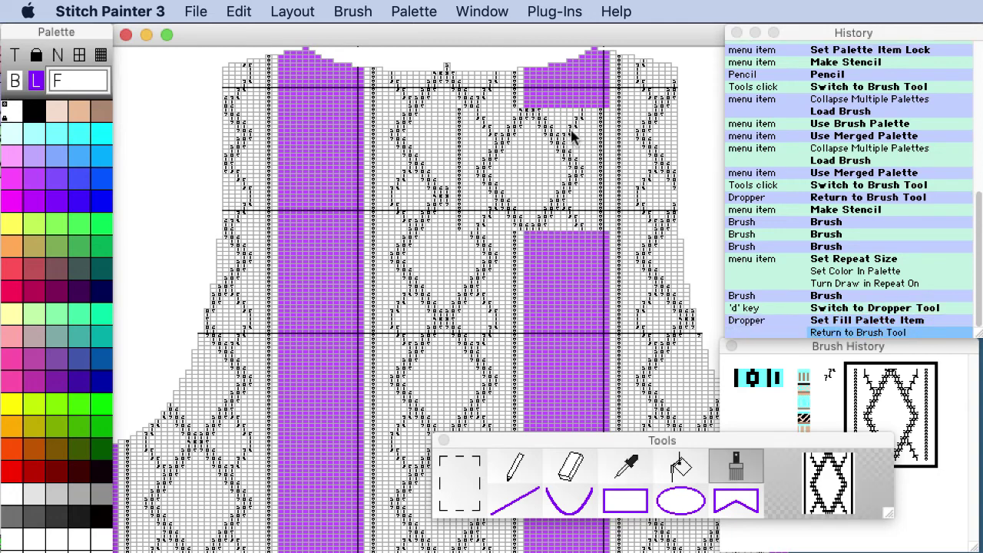
pyautogui.press('t')
pyautogui.click(577, 125)
pyautogui.click(576, 124)
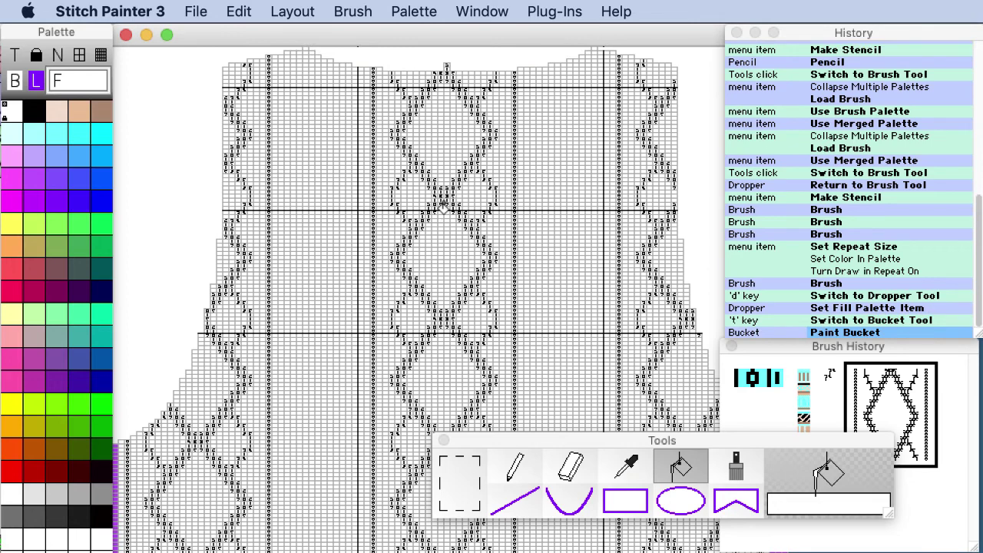
pyautogui.press('super+equal')
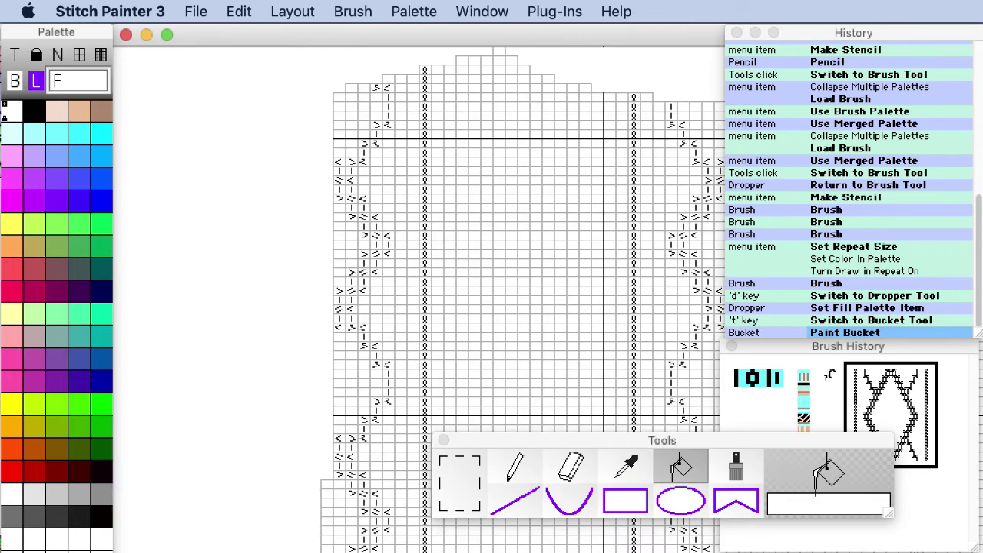
# Step: Close the History and Brush History panels, darken the grid lines, and view the whole sweater front
pyautogui.click(736, 33)
pyautogui.click(731, 347)
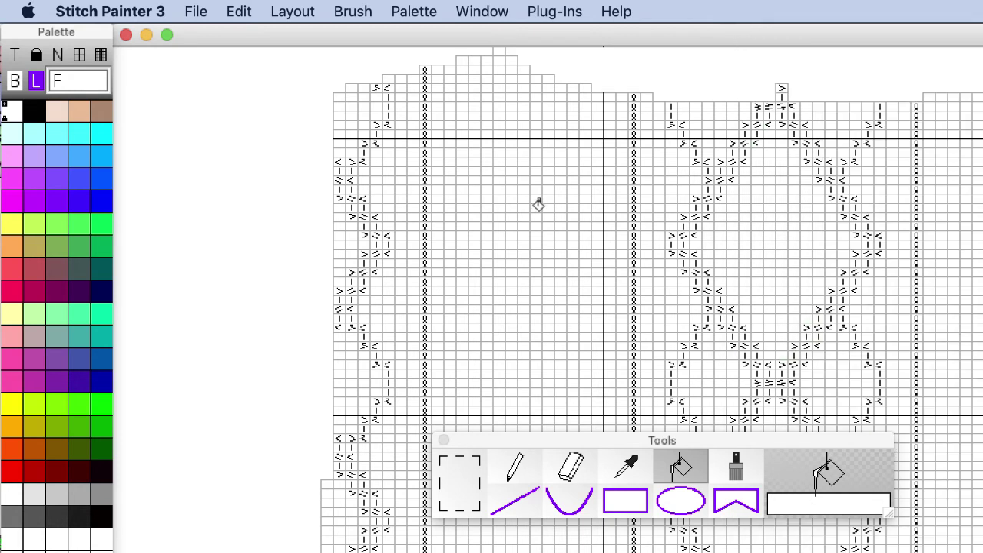
pyautogui.press('super+g')
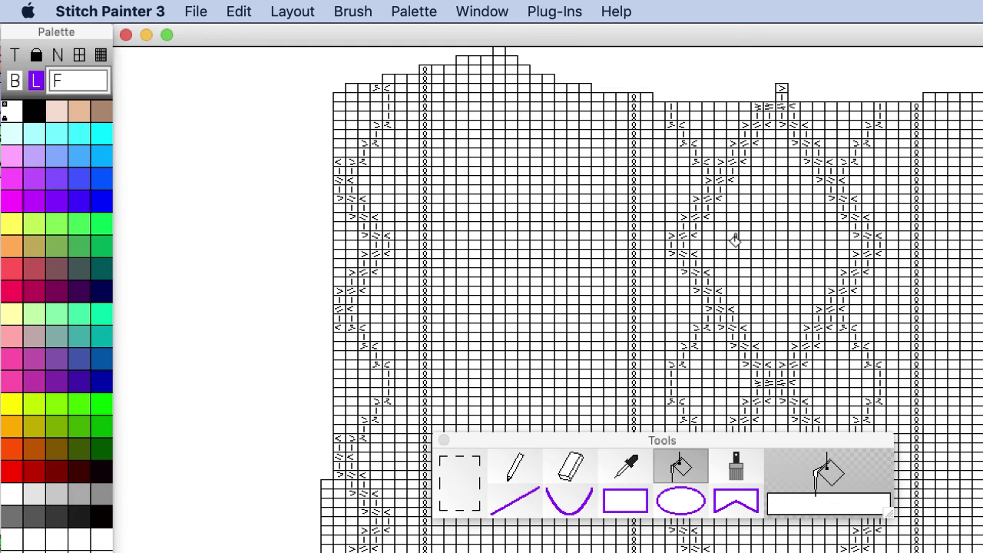
pyautogui.press('super+minus')
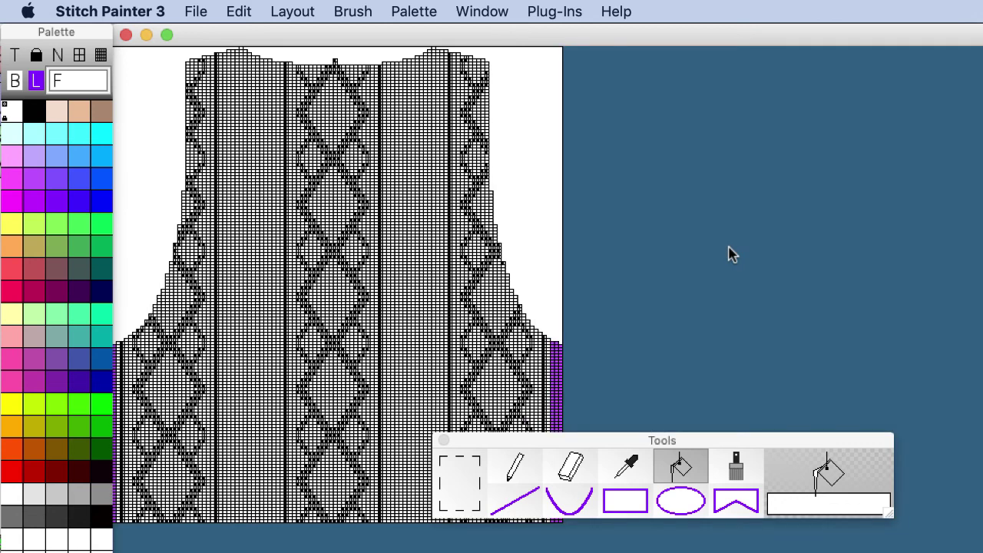